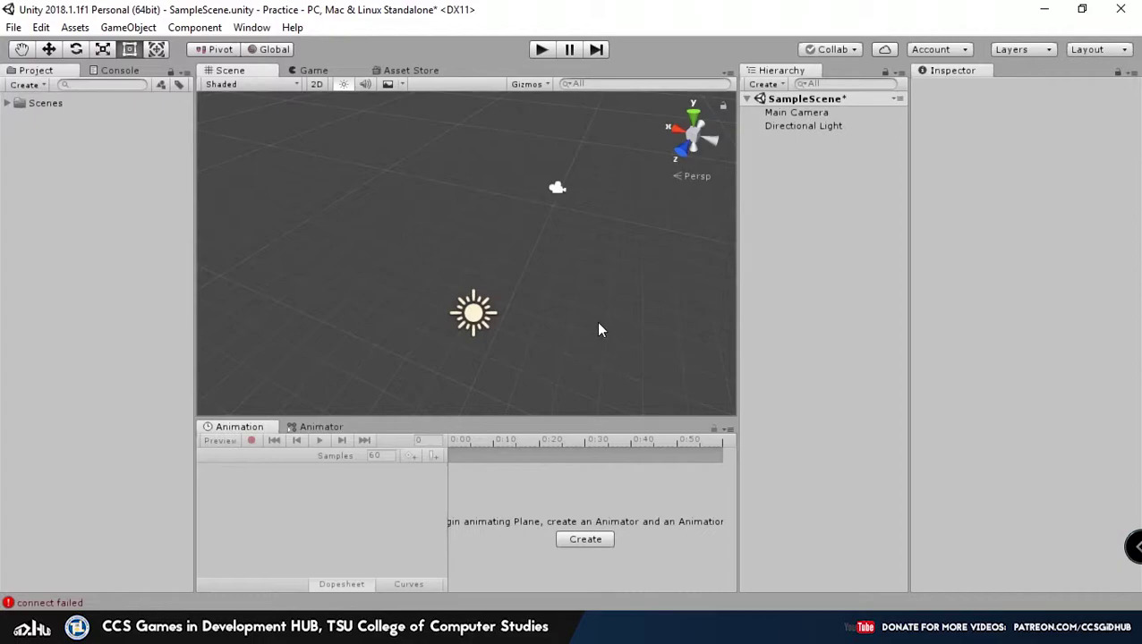
# Step: Add a 3D plane object to SampleScene
pyautogui.keyDown('alt'); pyautogui.moveTo(355, 361); pyautogui.dragTo(564, 218); pyautogui.keyUp('alt')
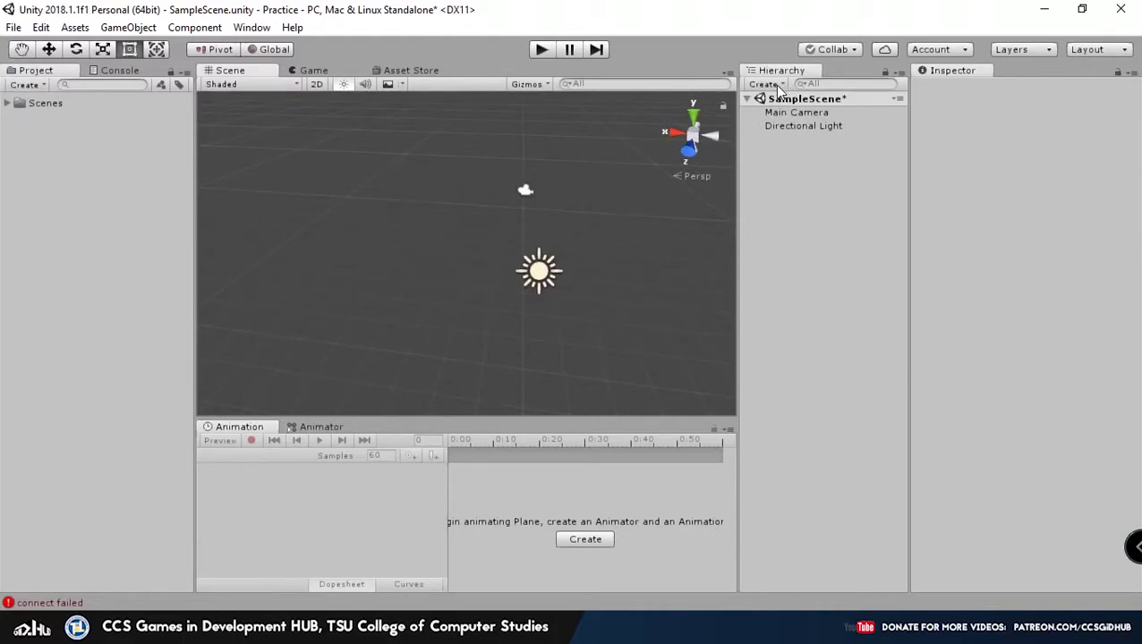
pyautogui.rightClick(770, 152)
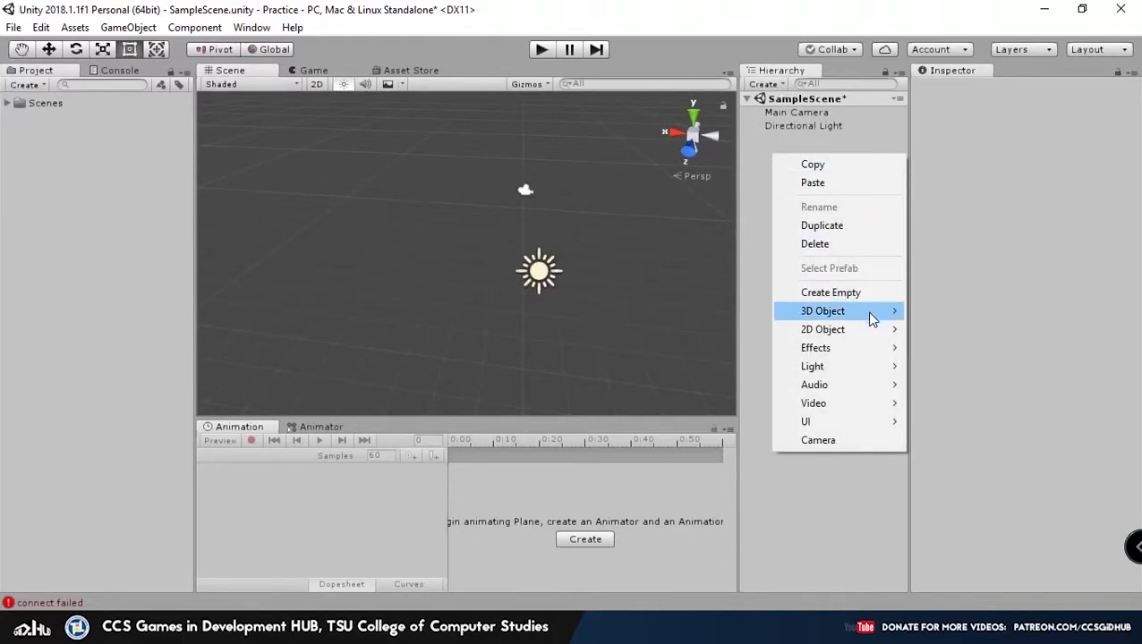
pyautogui.moveTo(871, 319)
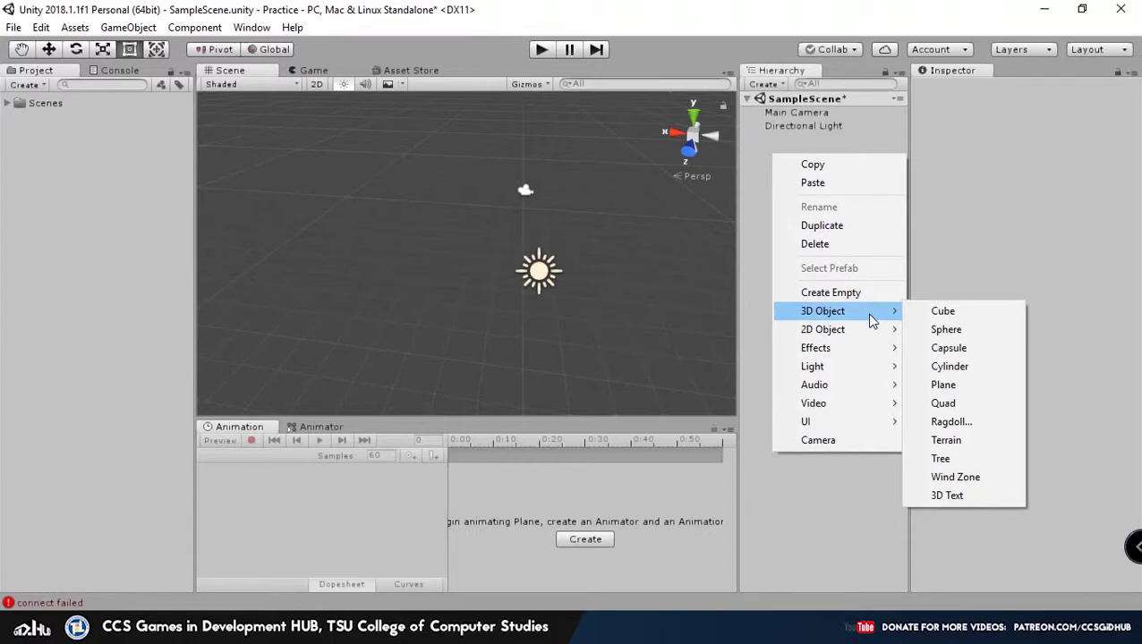
pyautogui.click(964, 387)
# Step: Examine the new plane from several angles and distances, and clear its selection
pyautogui.keyDown('alt'); pyautogui.moveTo(692, 271); pyautogui.dragTo(499, 267); pyautogui.keyUp('alt')
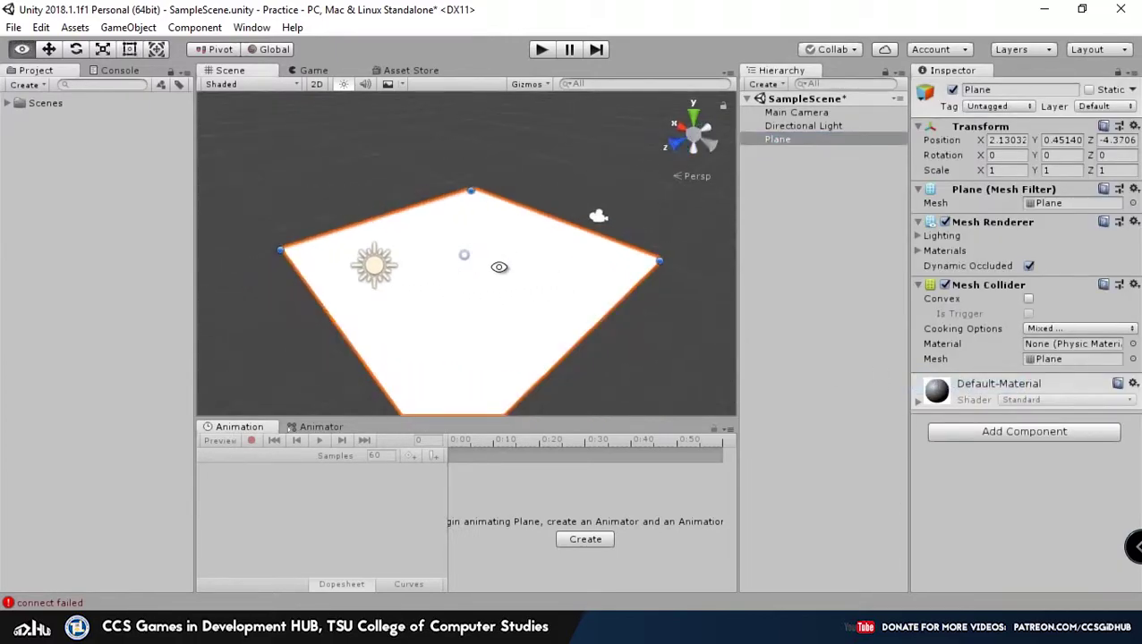
pyautogui.keyDown('alt'); pyautogui.scroll(8, 624, 199); pyautogui.keyUp('alt')
pyautogui.keyDown('alt'); pyautogui.moveTo(578, 225); pyautogui.dragTo(299, 293); pyautogui.keyUp('alt')
pyautogui.press('f')
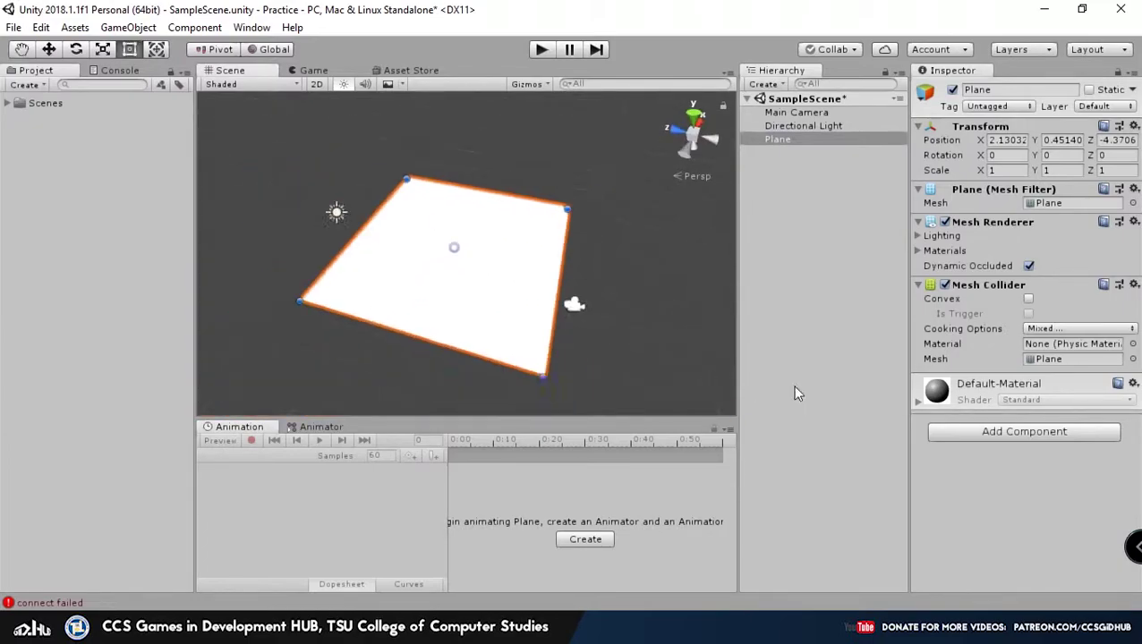
pyautogui.keyDown('alt'); pyautogui.scroll(15, 477, 339); pyautogui.keyUp('alt')
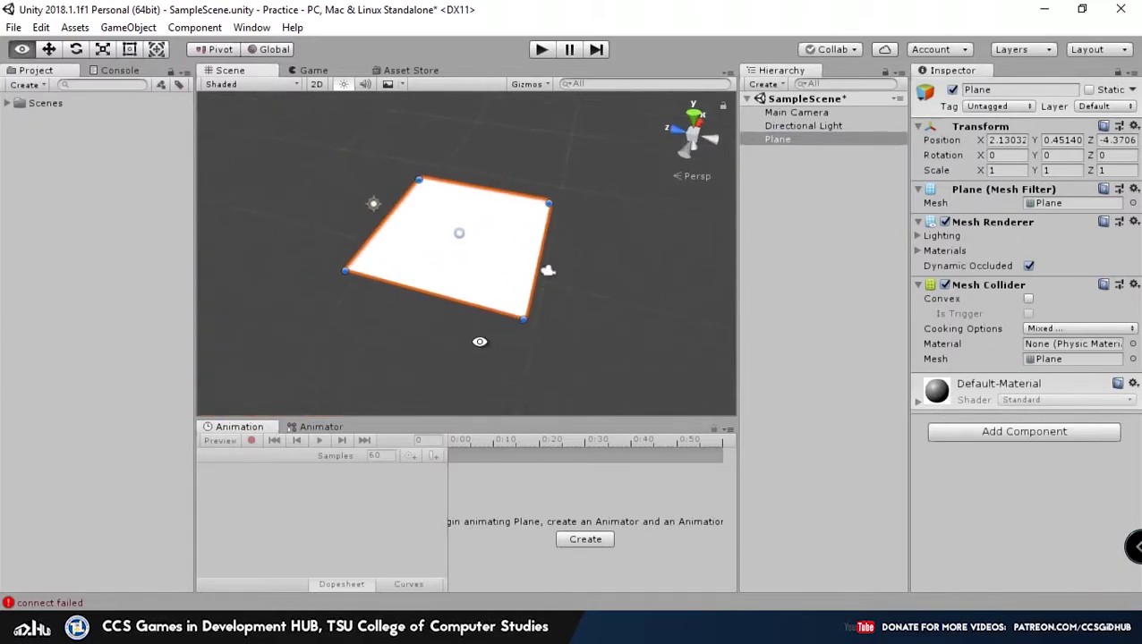
pyautogui.keyDown('alt'); pyautogui.moveTo(381, 338); pyautogui.dragTo(479, 302); pyautogui.keyUp('alt')
pyautogui.keyDown('alt'); pyautogui.moveTo(453, 265); pyautogui.dragTo(616, 140); pyautogui.keyUp('alt')
pyautogui.scroll(1, 620, 174)
pyautogui.click(671, 159)
pyautogui.keyDown('alt'); pyautogui.moveTo(640, 247); pyautogui.dragTo(448, 265); pyautogui.keyUp('alt')
pyautogui.scroll(-2, 542, 243)
pyautogui.keyDown('alt'); pyautogui.moveTo(545, 242); pyautogui.dragTo(573, 210); pyautogui.keyUp('alt')
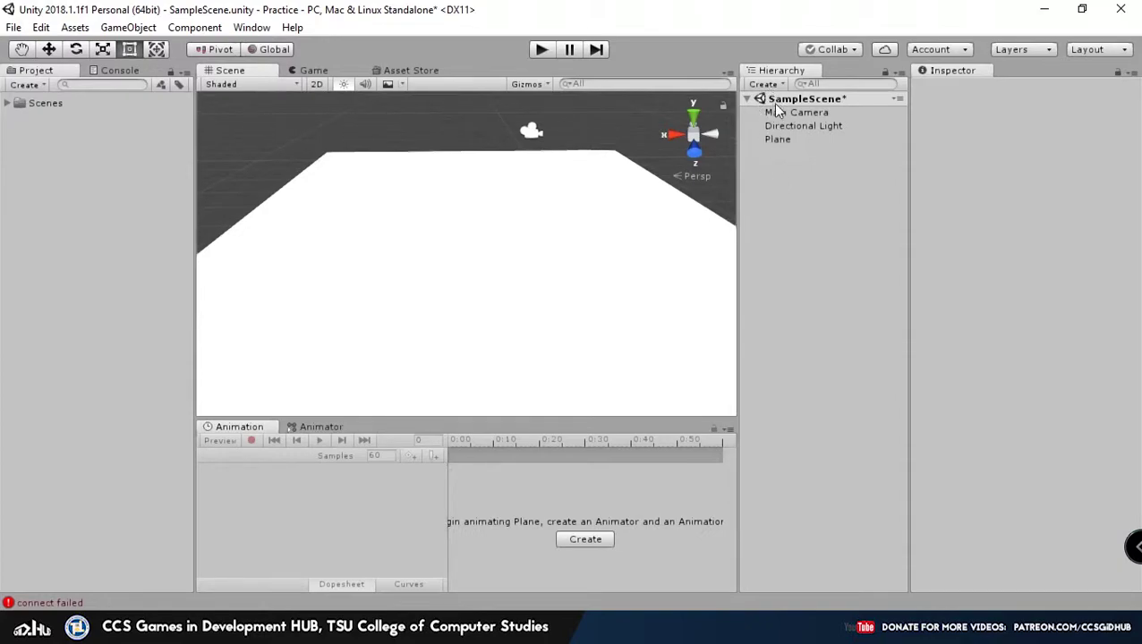
# Step: Add a 3D cube object to SampleScene
pyautogui.rightClick(783, 180)
pyautogui.moveTo(863, 347)
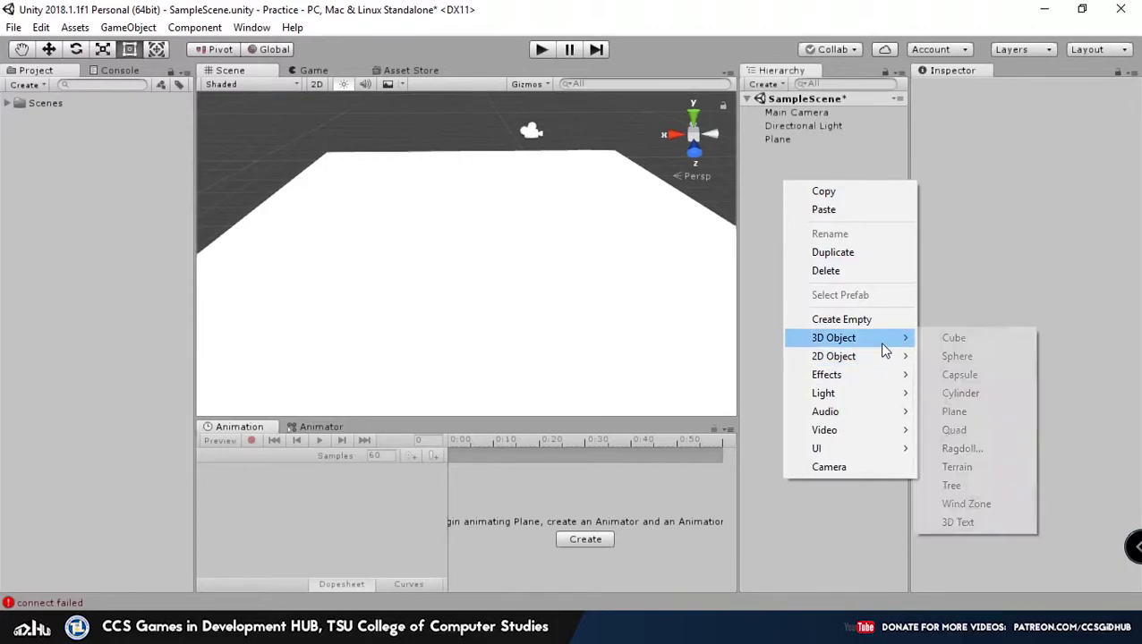
pyautogui.click(952, 341)
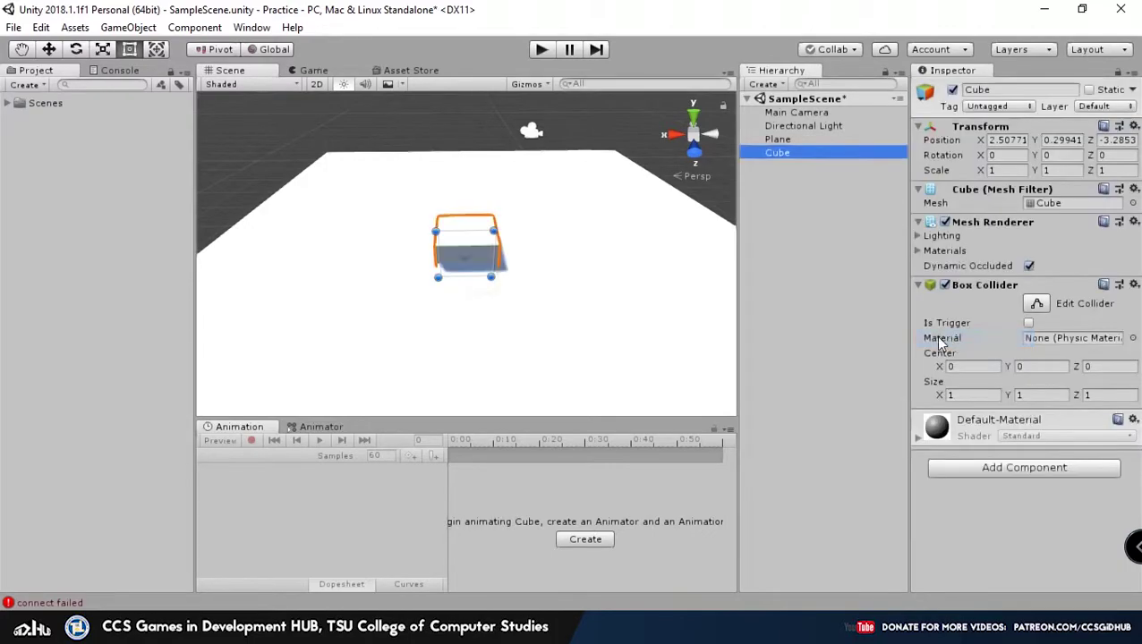
# Step: Raise the cube above the plane to a Y position of about 1.58
pyautogui.moveTo(608, 294)
pyautogui.keyDown('alt'); pyautogui.mouseDown()
pyautogui.moveTo(232, 304)
pyautogui.moveTo(556, 316)
pyautogui.moveTo(394, 313)
pyautogui.moveTo(617, 285)
pyautogui.moveTo(776, 237)
pyautogui.mouseUp(); pyautogui.keyUp('alt')
pyautogui.moveTo(472, 234)
pyautogui.keyDown('alt'); pyautogui.mouseDown()
pyautogui.moveTo(555, 136)
pyautogui.moveTo(501, 260)
pyautogui.moveTo(484, 269)
pyautogui.moveTo(420, 232)
pyautogui.moveTo(331, 316)
pyautogui.moveTo(537, 225)
pyautogui.mouseUp(); pyautogui.keyUp('alt')
pyautogui.keyDown('alt'); pyautogui.moveTo(611, 181); pyautogui.dragTo(297, 183); pyautogui.keyUp('alt')
pyautogui.keyDown('alt'); pyautogui.moveTo(530, 229); pyautogui.dragTo(468, 128); pyautogui.keyUp('alt')
pyautogui.keyDown('alt'); pyautogui.moveTo(358, 239); pyautogui.dragTo(548, 332); pyautogui.keyUp('alt')
pyautogui.scroll(-3, 542, 322)
pyautogui.moveTo(511, 299); pyautogui.dragTo(557, 267, button='middle')
pyautogui.keyDown('alt'); pyautogui.moveTo(551, 269); pyautogui.dragTo(282, 291); pyautogui.keyUp('alt')
pyautogui.scroll(4, 542, 199)
pyautogui.moveTo(546, 193); pyautogui.dragTo(516, 196, button='middle')
pyautogui.keyDown('alt'); pyautogui.moveTo(516, 196); pyautogui.dragTo(368, 330); pyautogui.keyUp('alt')
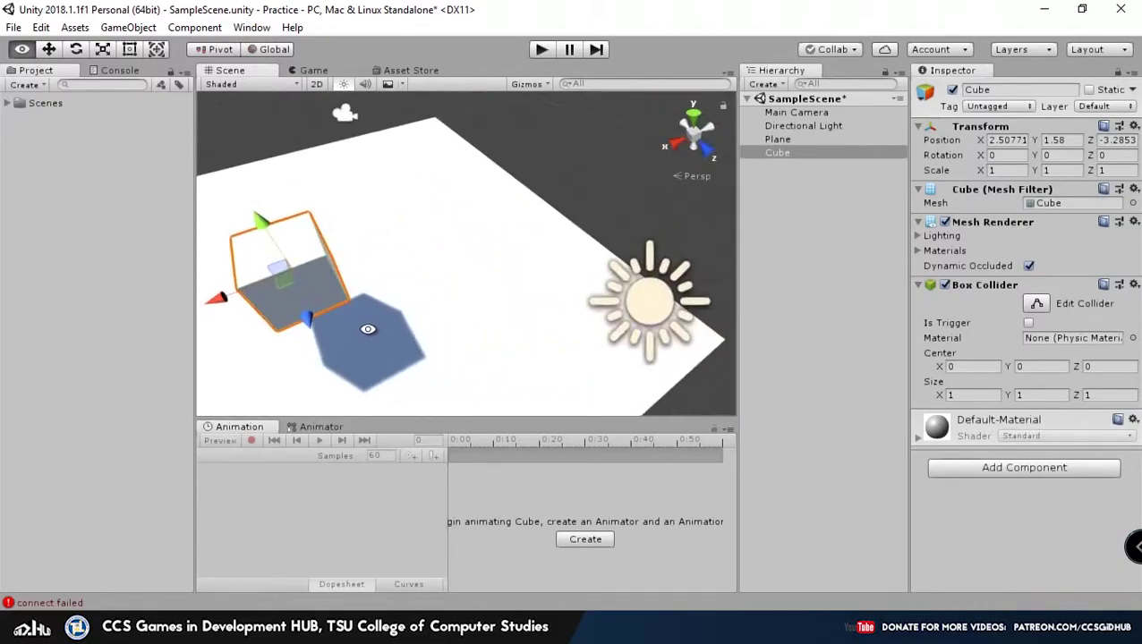
pyautogui.keyDown('alt'); pyautogui.moveTo(436, 307); pyautogui.dragTo(381, 336); pyautogui.keyUp('alt')
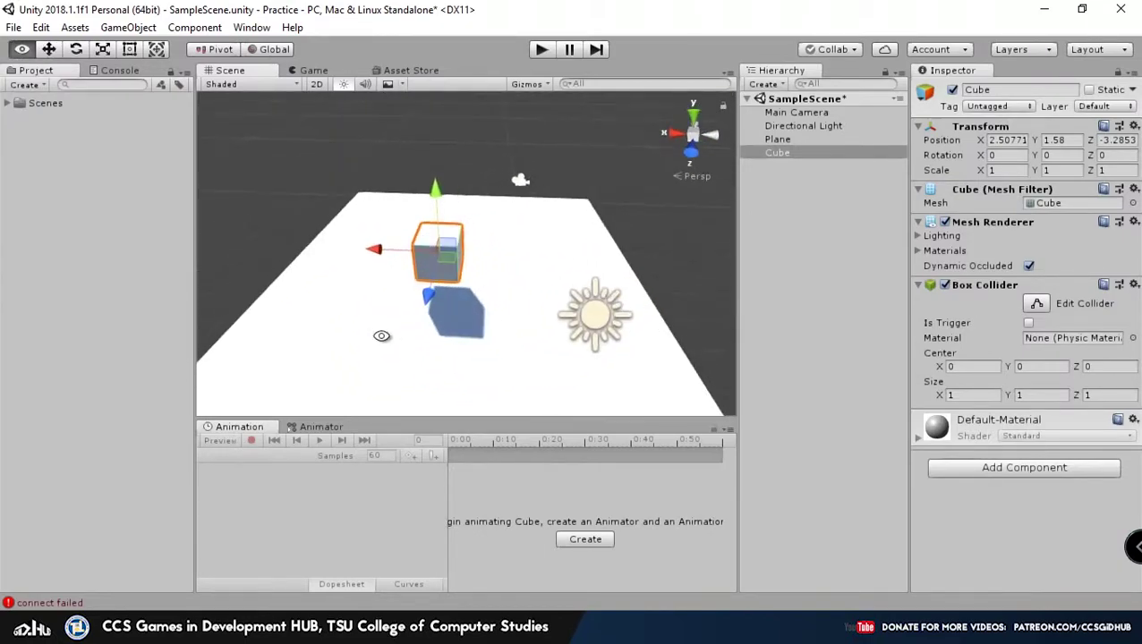
# Step: Rename the plane as Ground
pyautogui.click(545, 246)
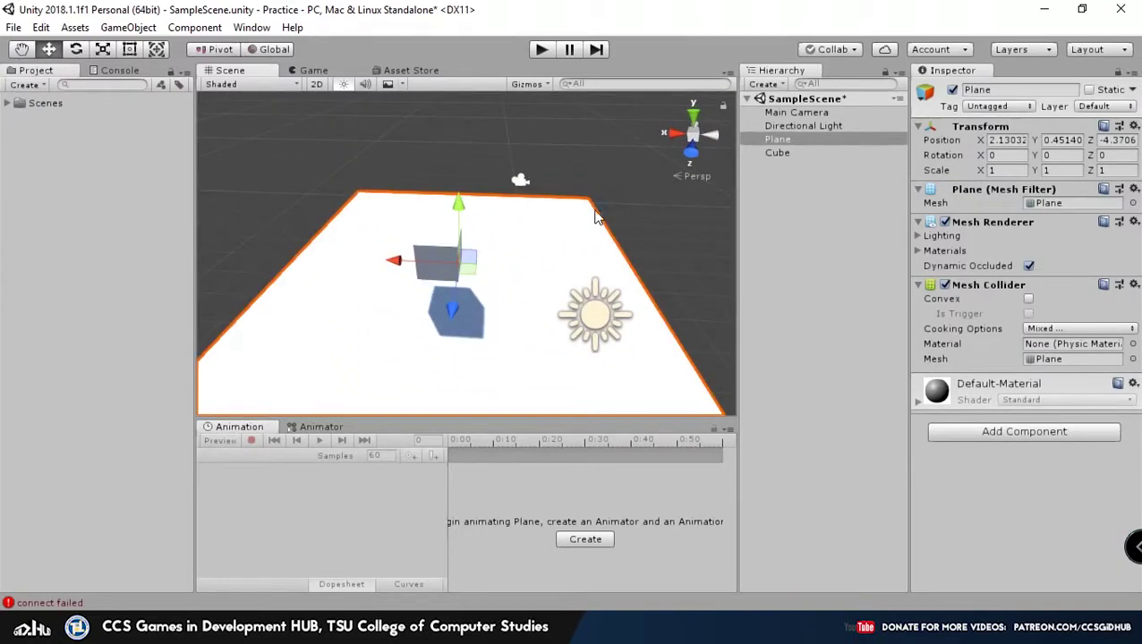
pyautogui.doubleClick(788, 139)
pyautogui.press('F2')
pyautogui.write('Ground')
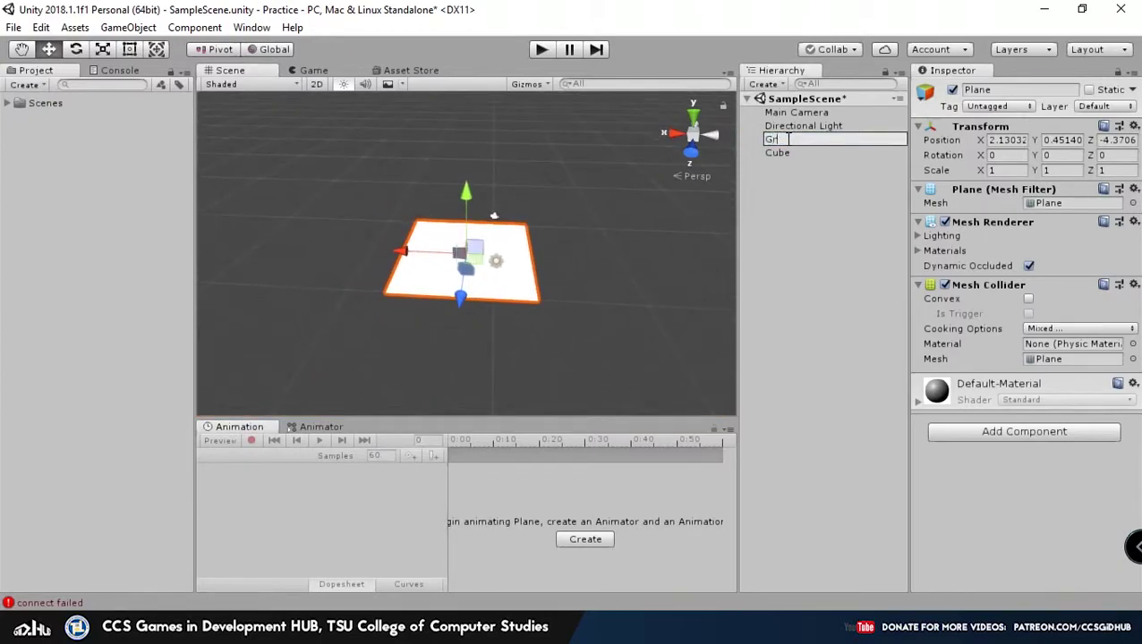
pyautogui.press('Return')
pyautogui.scroll(8, 449, 236)
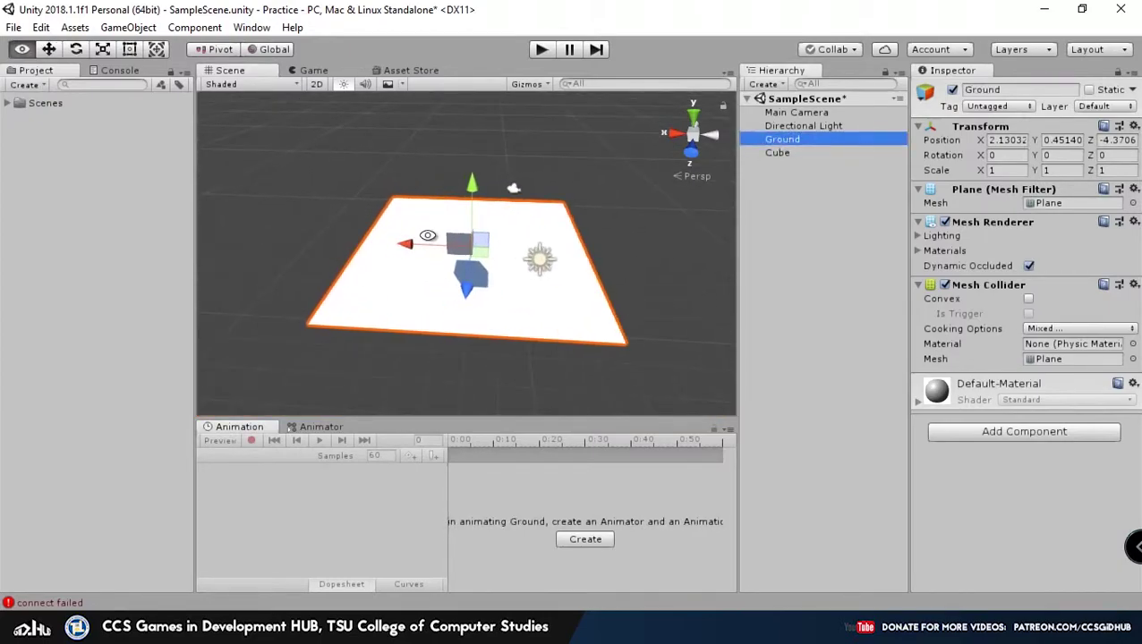
# Step: Rename the cube as Foundation
pyautogui.click(449, 236)
pyautogui.keyDown('alt'); pyautogui.moveTo(450, 235); pyautogui.dragTo(544, 195); pyautogui.keyUp('alt')
pyautogui.doubleClick(780, 156)
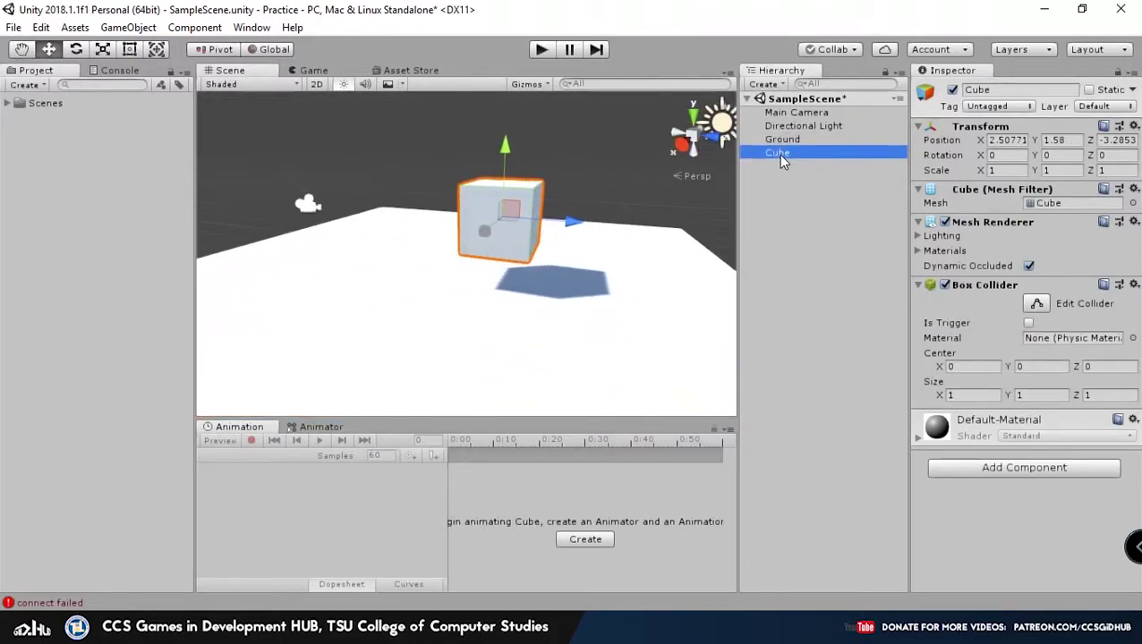
pyautogui.press('F2')
pyautogui.write('Foundation')
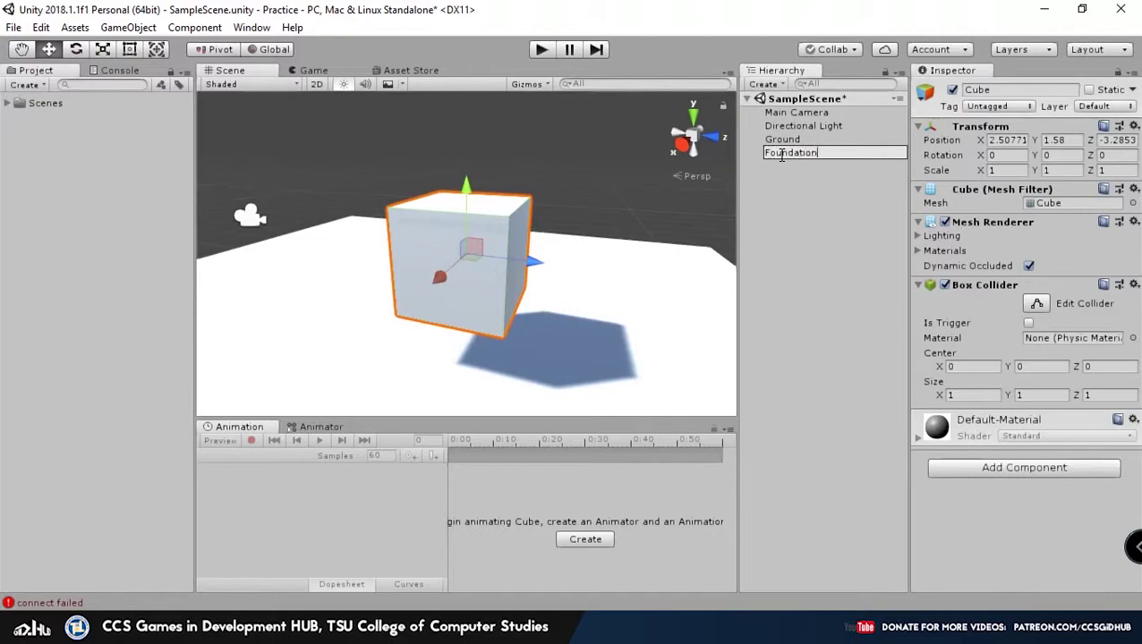
pyautogui.press('Return')
# Step: Scale Foundation into a flat slab, about 3.24 in X and Z and 0.37 in Y
pyautogui.keyDown('alt'); pyautogui.scroll(-6, 621, 210); pyautogui.keyUp('alt')
pyautogui.keyDown('alt'); pyautogui.moveTo(626, 204); pyautogui.dragTo(651, 205); pyautogui.keyUp('alt')
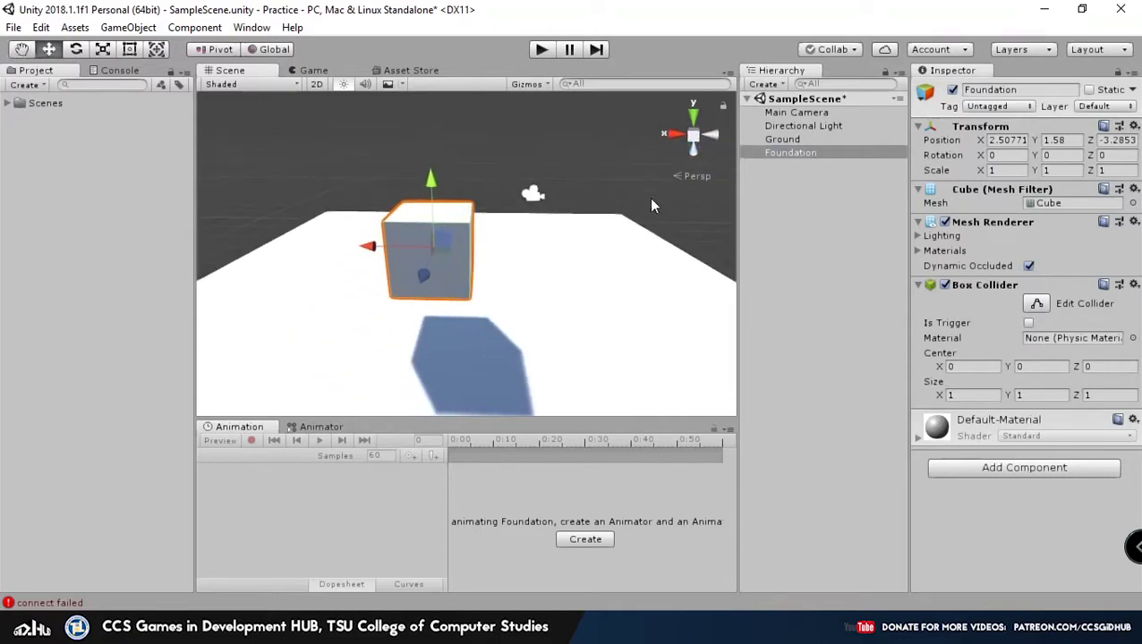
pyautogui.press('r')
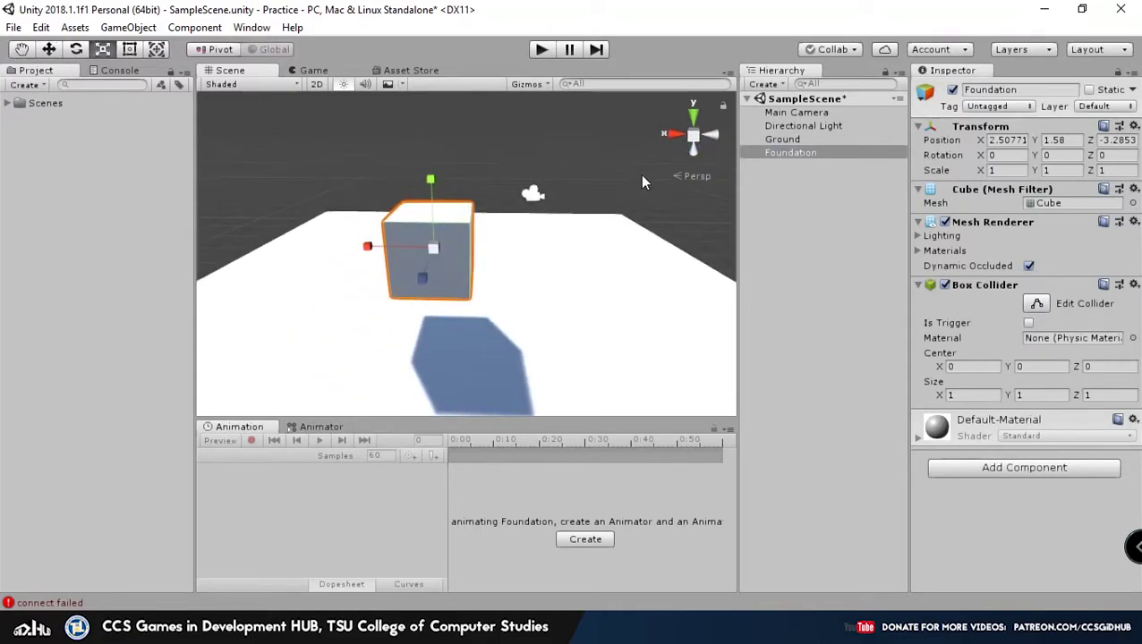
pyautogui.keyDown('alt'); pyautogui.moveTo(629, 178); pyautogui.dragTo(450, 194); pyautogui.keyUp('alt')
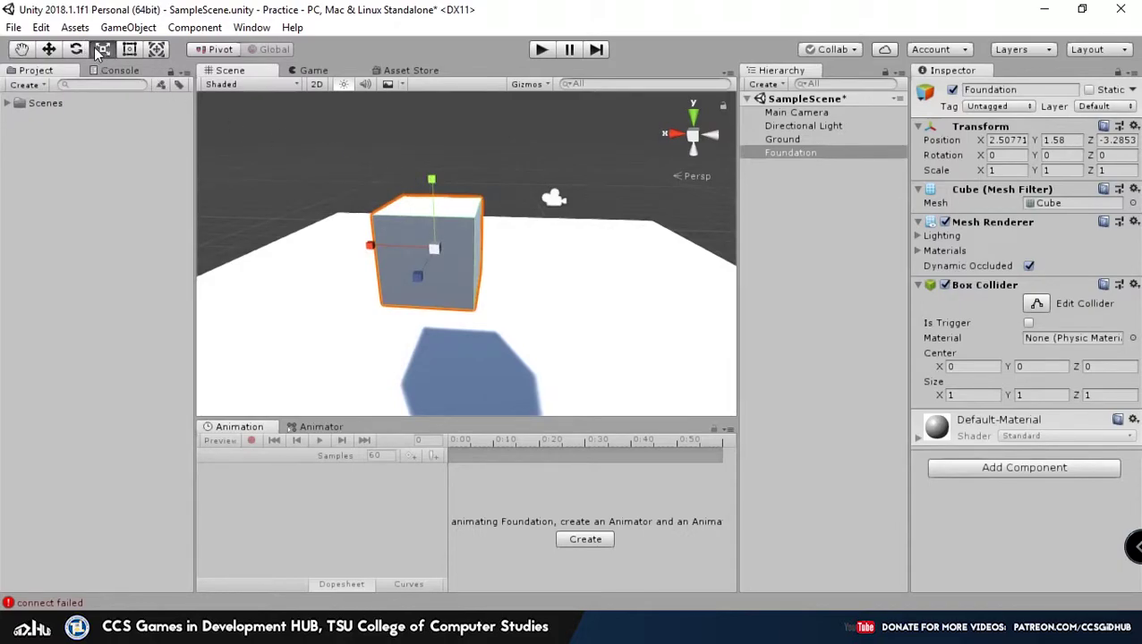
pyautogui.keyDown('alt'); pyautogui.moveTo(235, 100); pyautogui.dragTo(519, 245); pyautogui.keyUp('alt')
pyautogui.press('t')
pyautogui.hotkey('ctrl', 'z')
pyautogui.keyDown('alt'); pyautogui.moveTo(620, 210); pyautogui.dragTo(535, 210); pyautogui.keyUp('alt')
pyautogui.press('r')
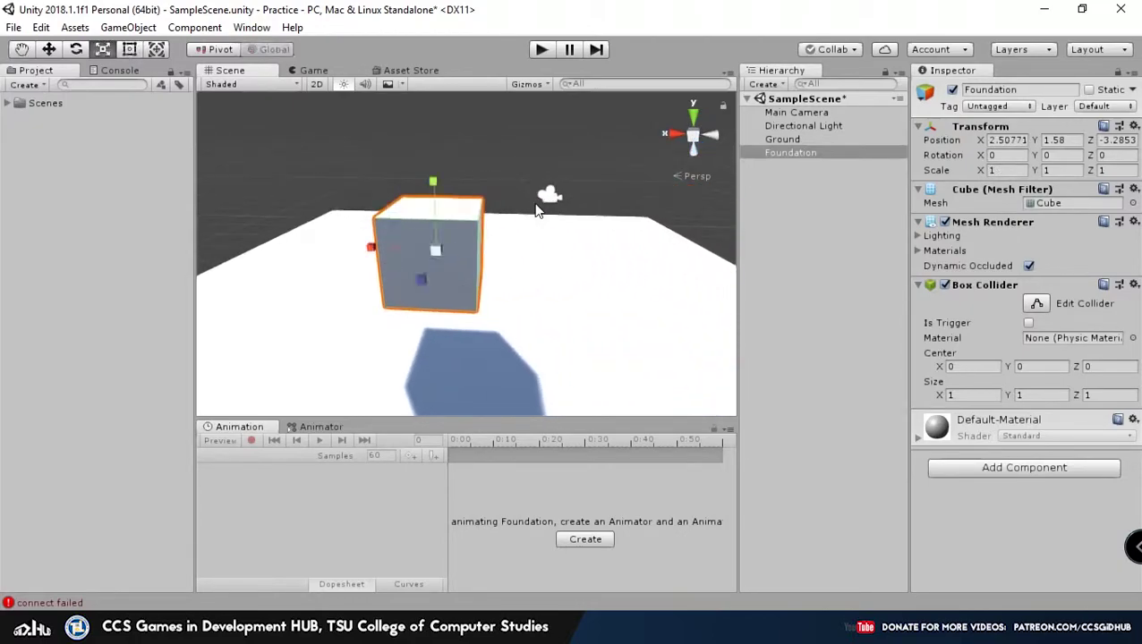
pyautogui.keyDown('alt'); pyautogui.moveTo(464, 204); pyautogui.dragTo(736, 162); pyautogui.keyUp('alt')
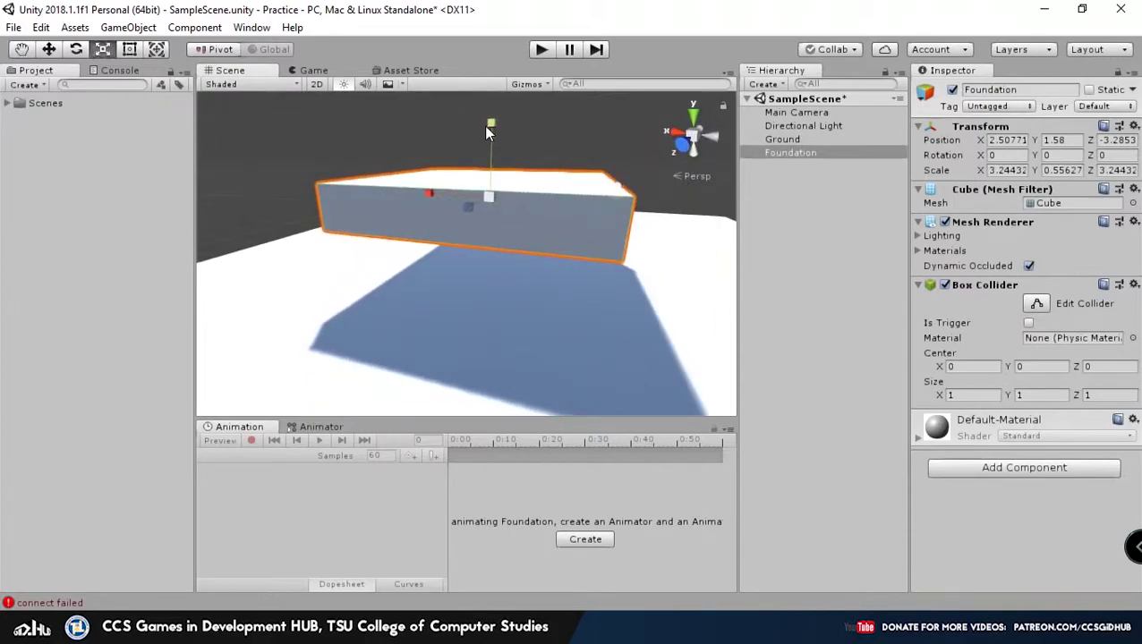
pyautogui.moveTo(486, 132); pyautogui.dragTo(455, 185)
# Step: Move the Foundation slab down onto Ground at about X 2.08, Y 0.59, Z -4.18
pyautogui.moveTo(482, 142); pyautogui.dragTo(517, 221)
pyautogui.keyDown('alt'); pyautogui.scroll(-10, 477, 285); pyautogui.keyUp('alt')
pyautogui.click(634, 195)
pyautogui.keyDown('alt'); pyautogui.moveTo(560, 260); pyautogui.dragTo(621, 294); pyautogui.keyUp('alt')
pyautogui.click(463, 278)
pyautogui.keyDown('alt'); pyautogui.moveTo(515, 328); pyautogui.dragTo(348, 267); pyautogui.keyUp('alt')
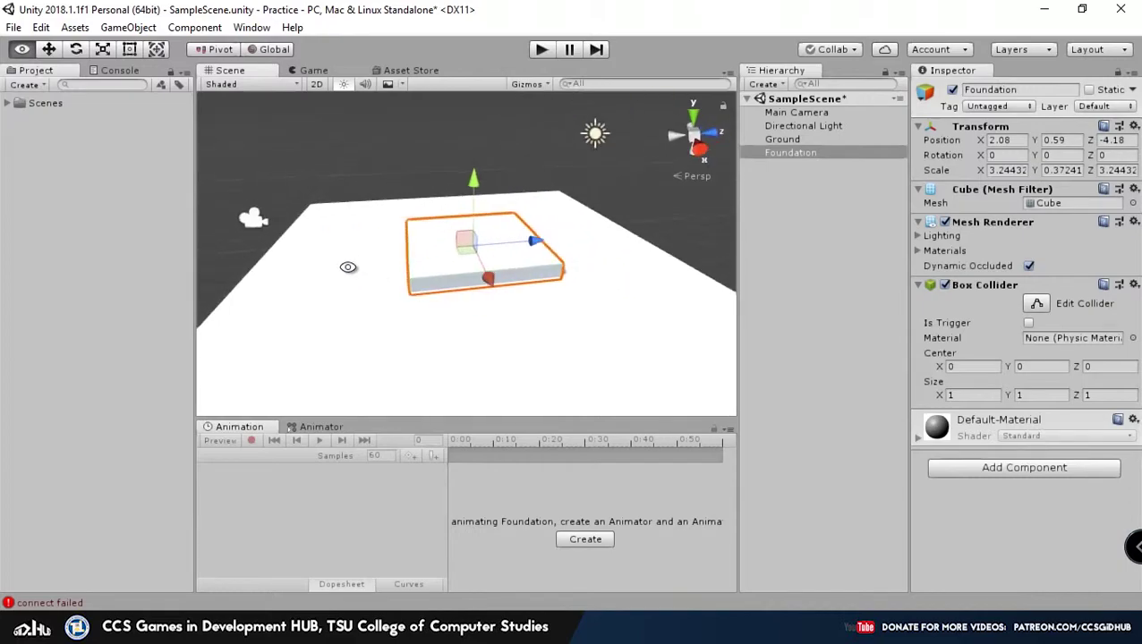
pyautogui.scroll(10, 425, 268)
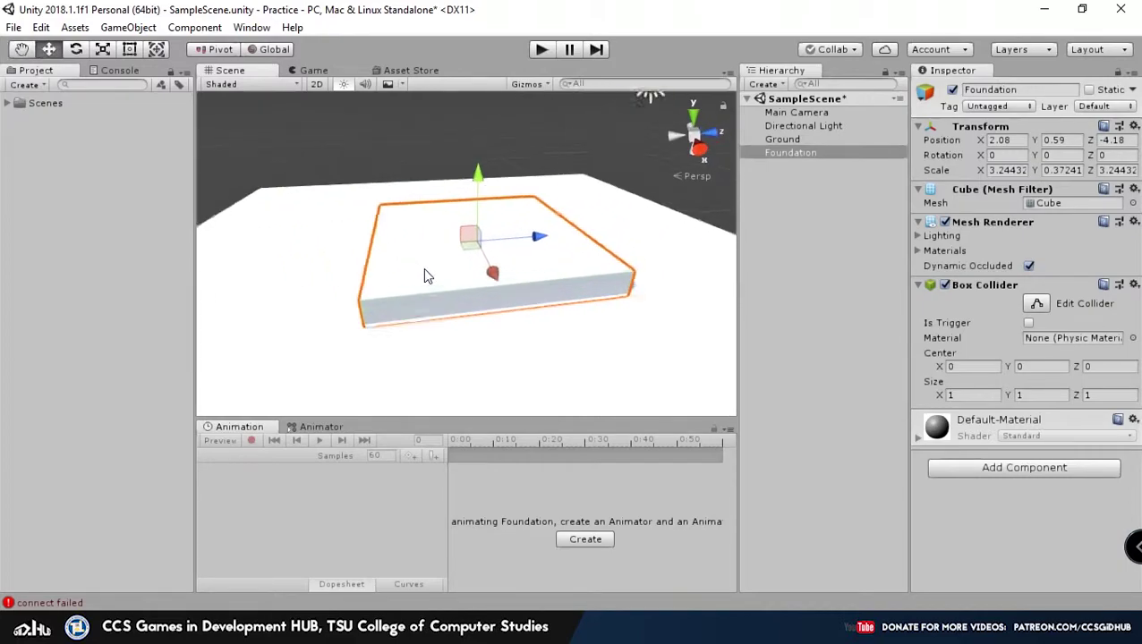
pyautogui.scroll(-12, 438, 269)
pyautogui.scroll(-3, 440, 274)
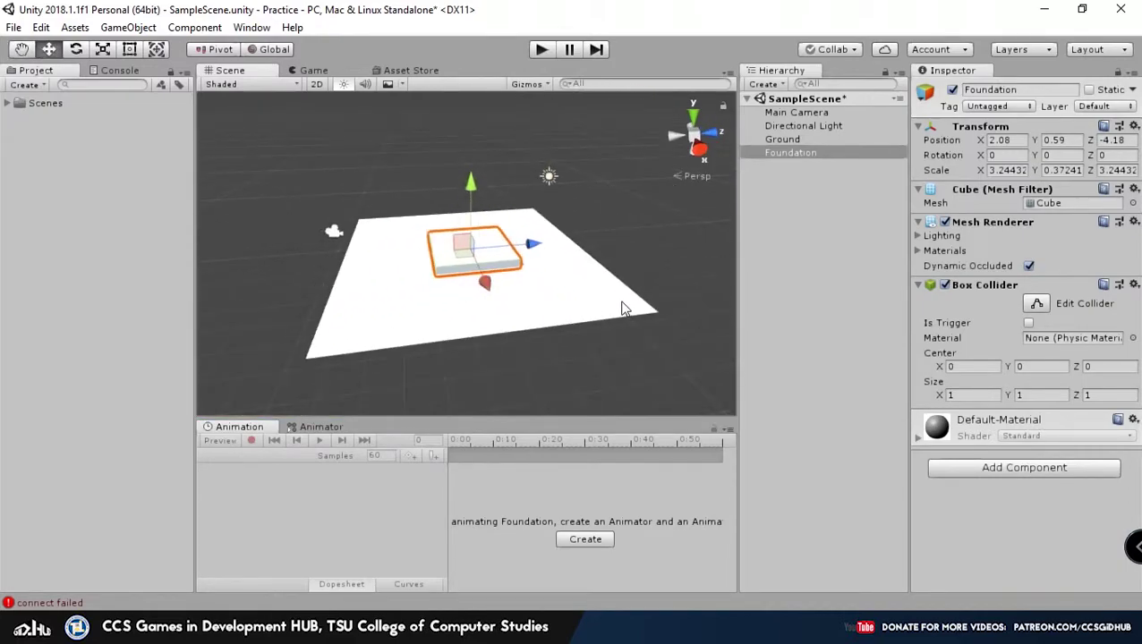
# Step: Set Ground's position to X 0, Y 0, Z 0
pyautogui.click(575, 308)
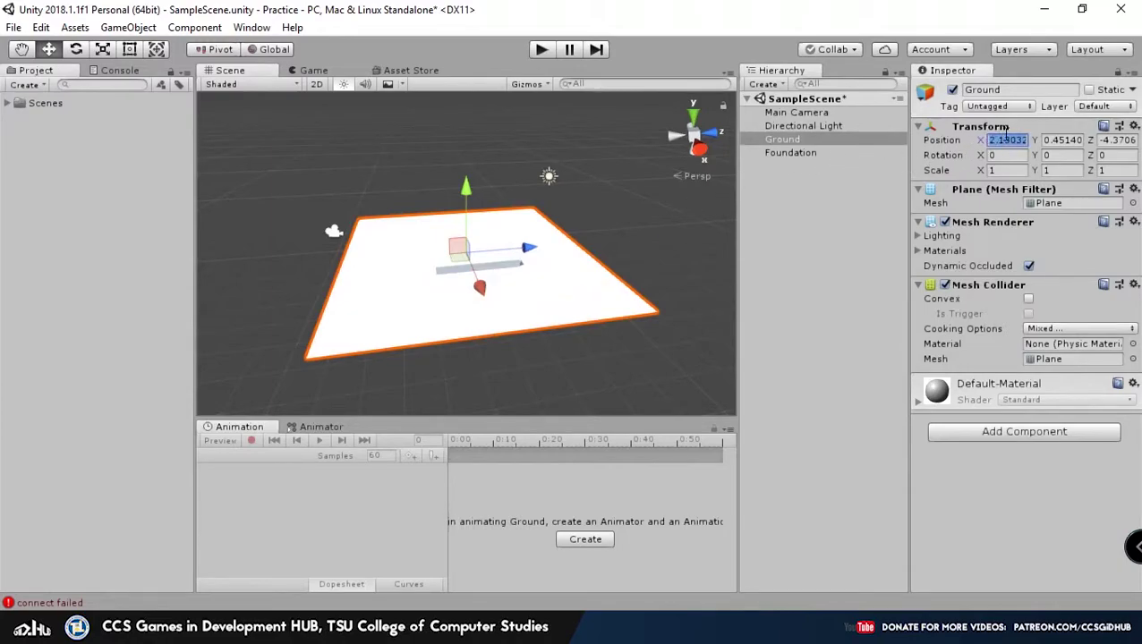
pyautogui.write('0')
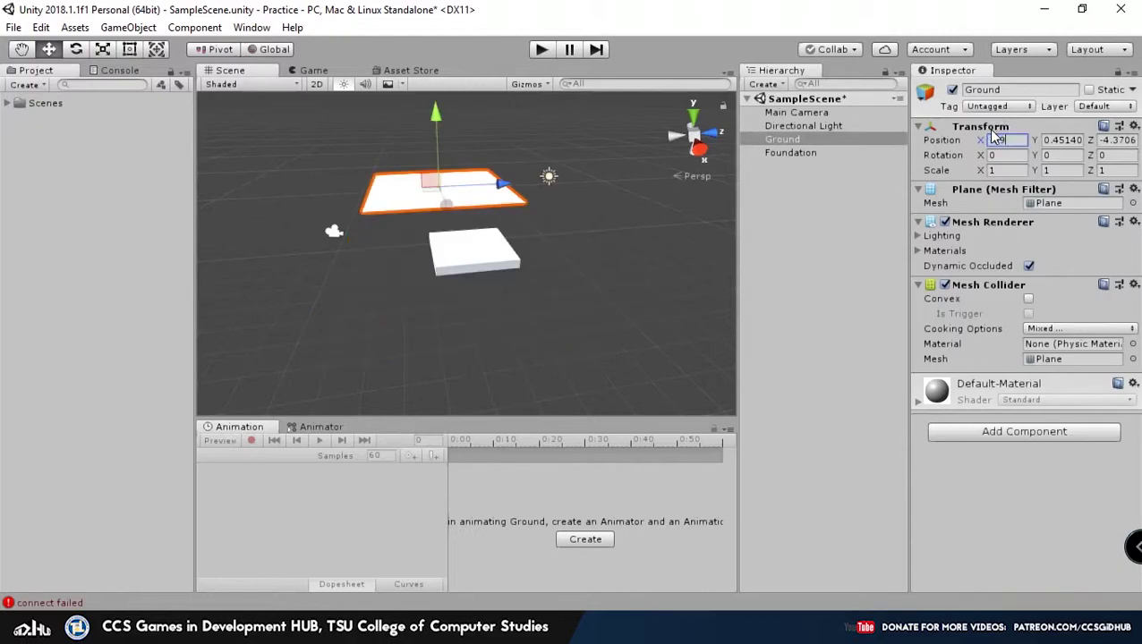
pyautogui.press('Tab')
pyautogui.write('0')
pyautogui.press('Tab')
pyautogui.write('0')
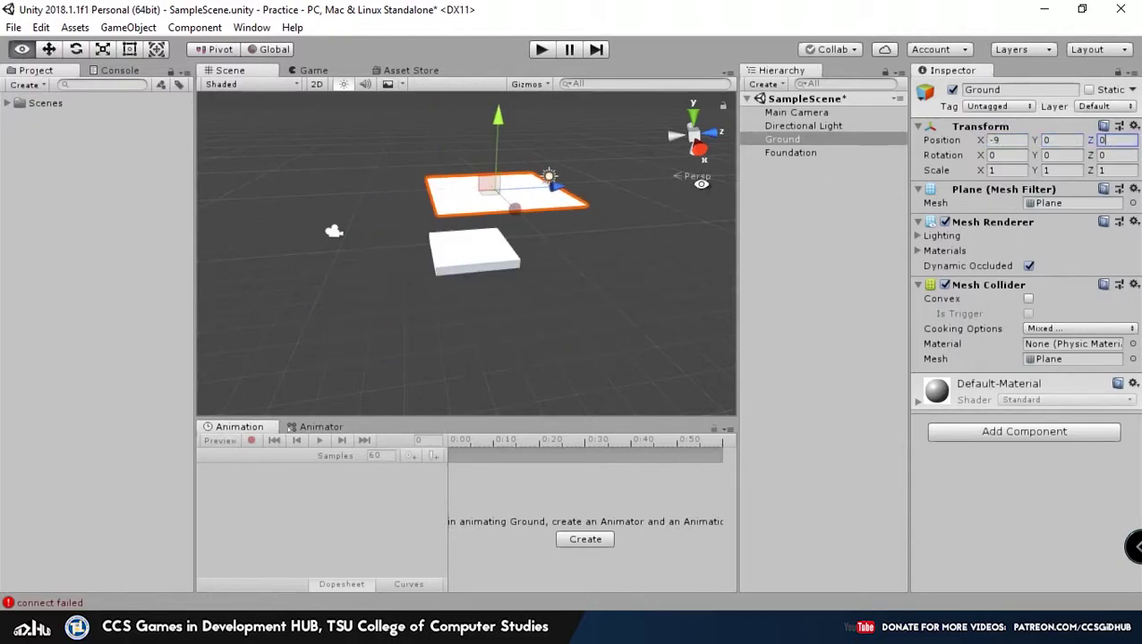
pyautogui.keyDown('alt'); pyautogui.moveTo(701, 184); pyautogui.dragTo(491, 283); pyautogui.keyUp('alt')
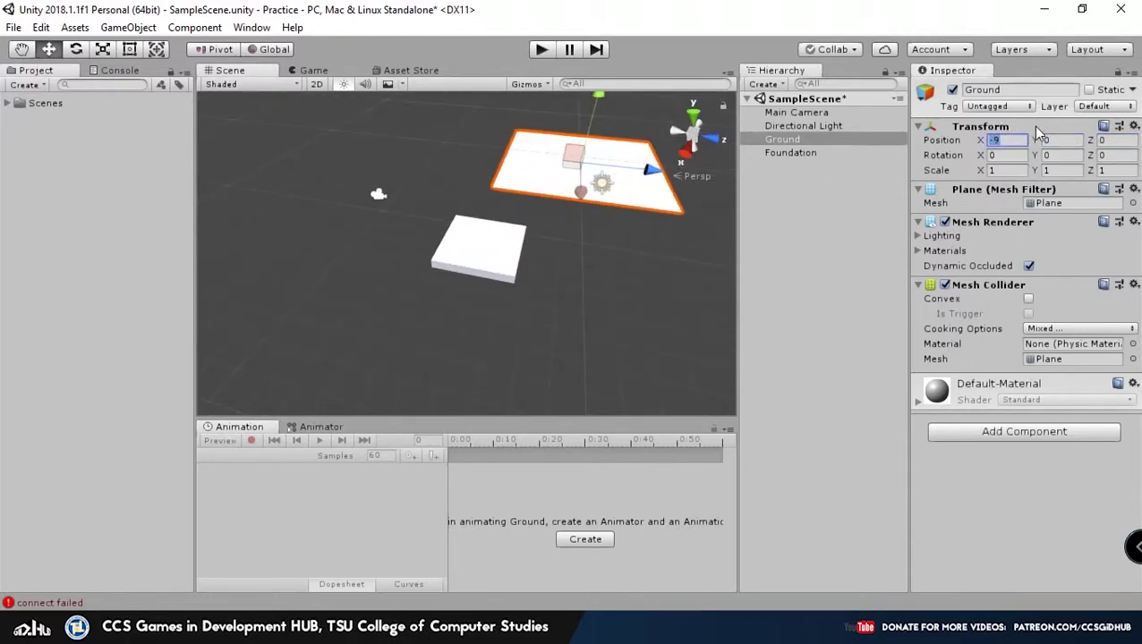
pyautogui.write('0')
pyautogui.press('Tab')
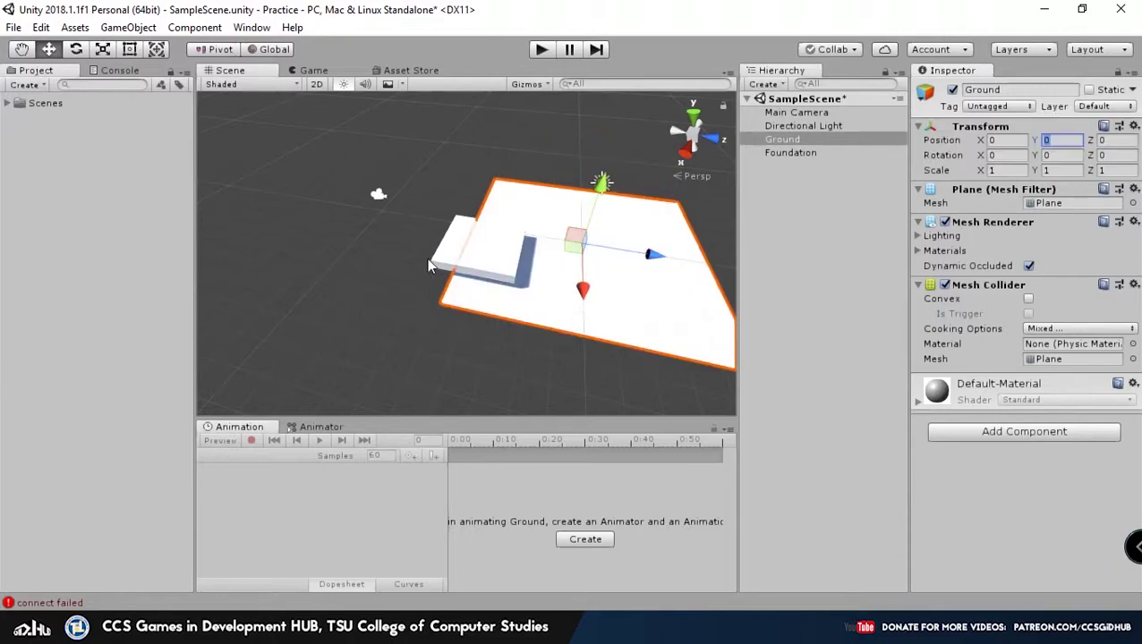
# Step: Set Foundation's position to X 0, Y 0, Z 0
pyautogui.click(430, 258)
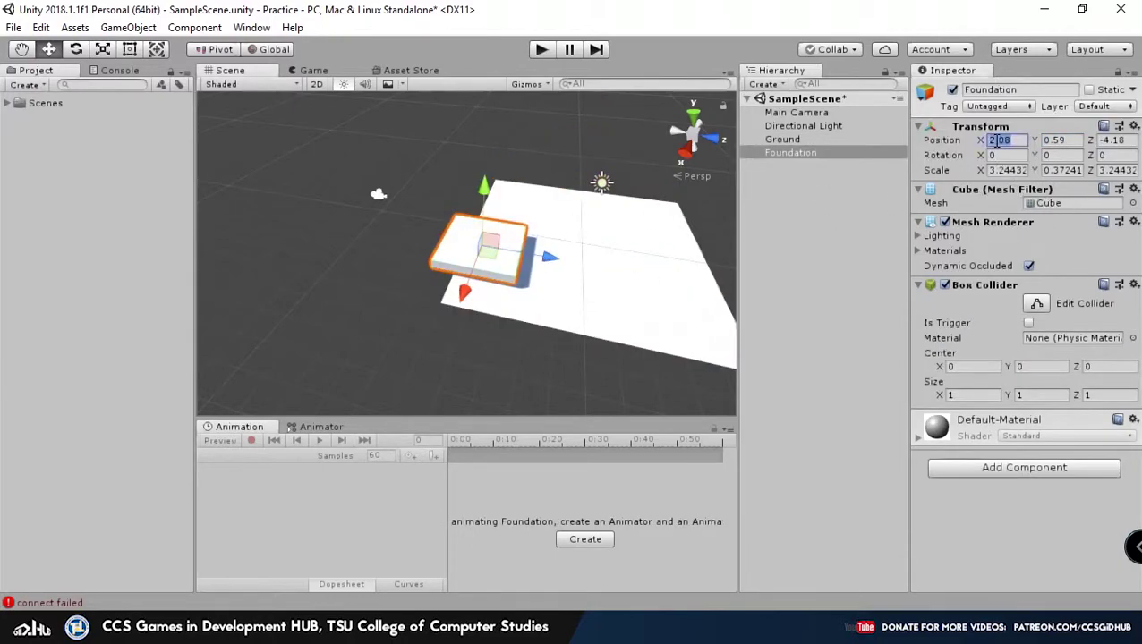
pyautogui.write('0')
pyautogui.press('Tab')
pyautogui.write('0')
pyautogui.press('Tab')
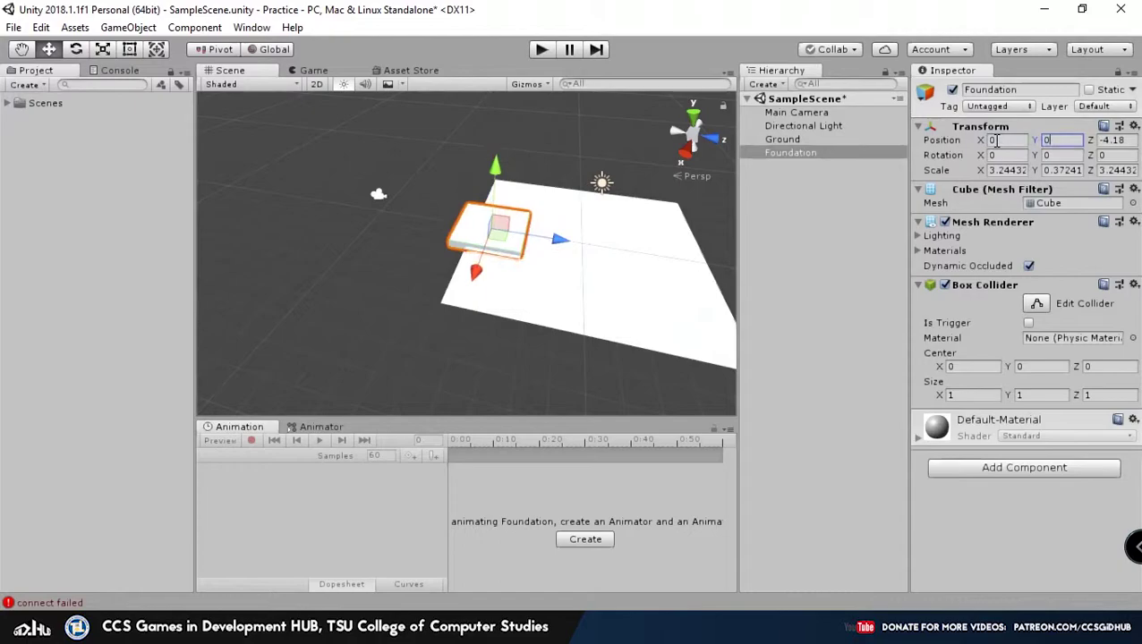
pyautogui.write('0')
# Step: Duplicate the Foundation slab in place
pyautogui.keyDown('alt'); pyautogui.scroll(10, 528, 259); pyautogui.keyUp('alt')
pyautogui.keyDown('alt'); pyautogui.moveTo(495, 313); pyautogui.dragTo(461, 247); pyautogui.keyUp('alt')
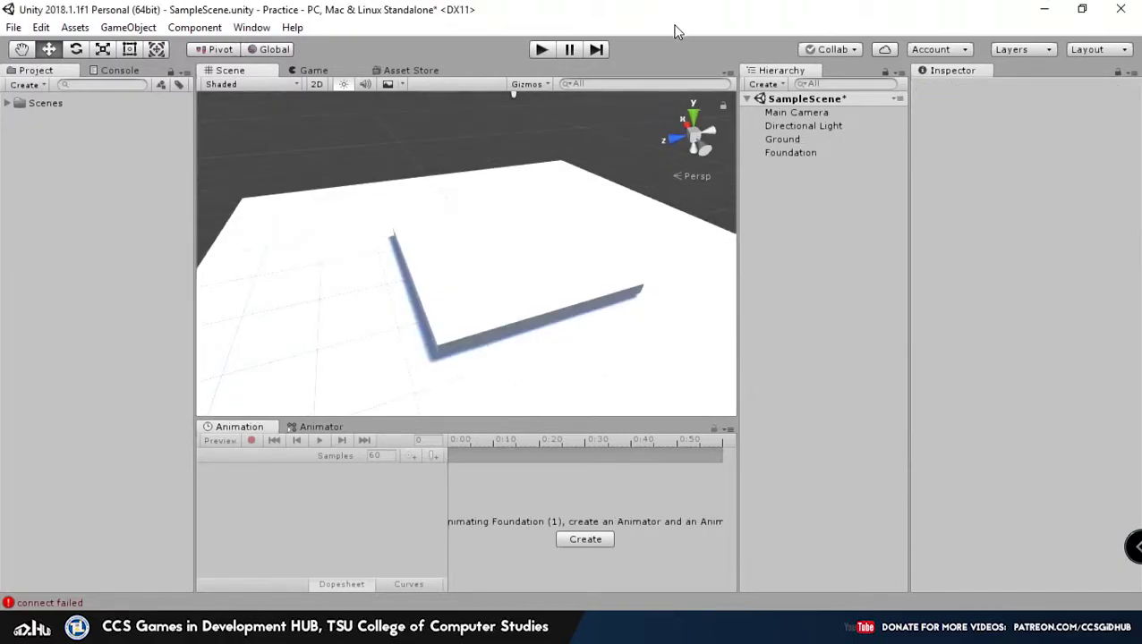
pyautogui.moveTo(612, 295); pyautogui.dragTo(568, 280, button='right')
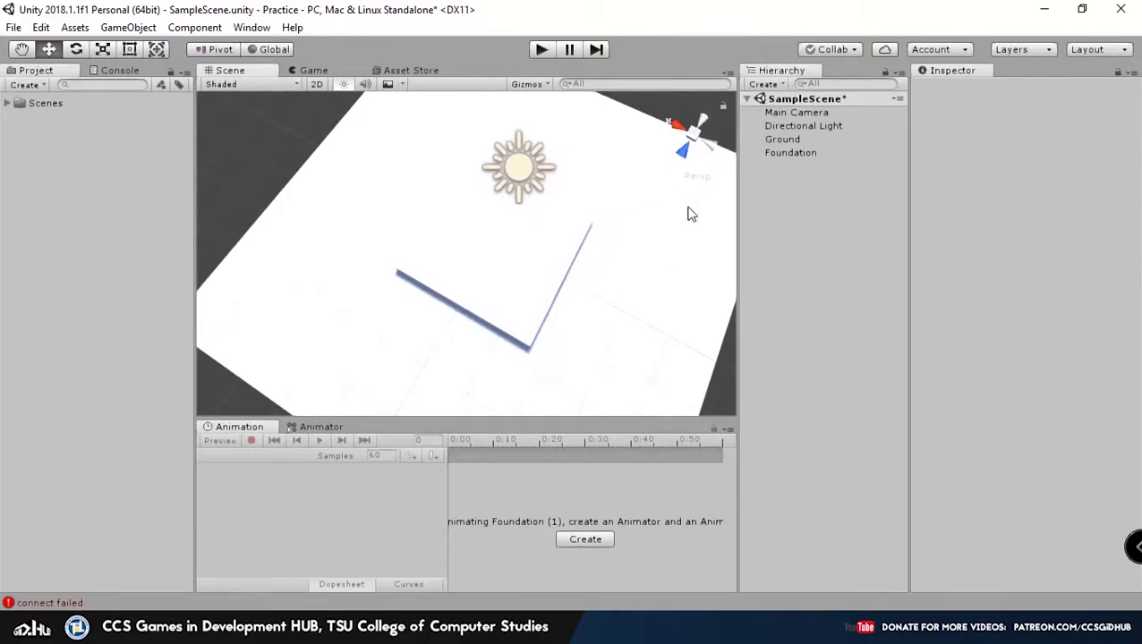
pyautogui.moveTo(607, 312); pyautogui.dragTo(467, 295, button='right')
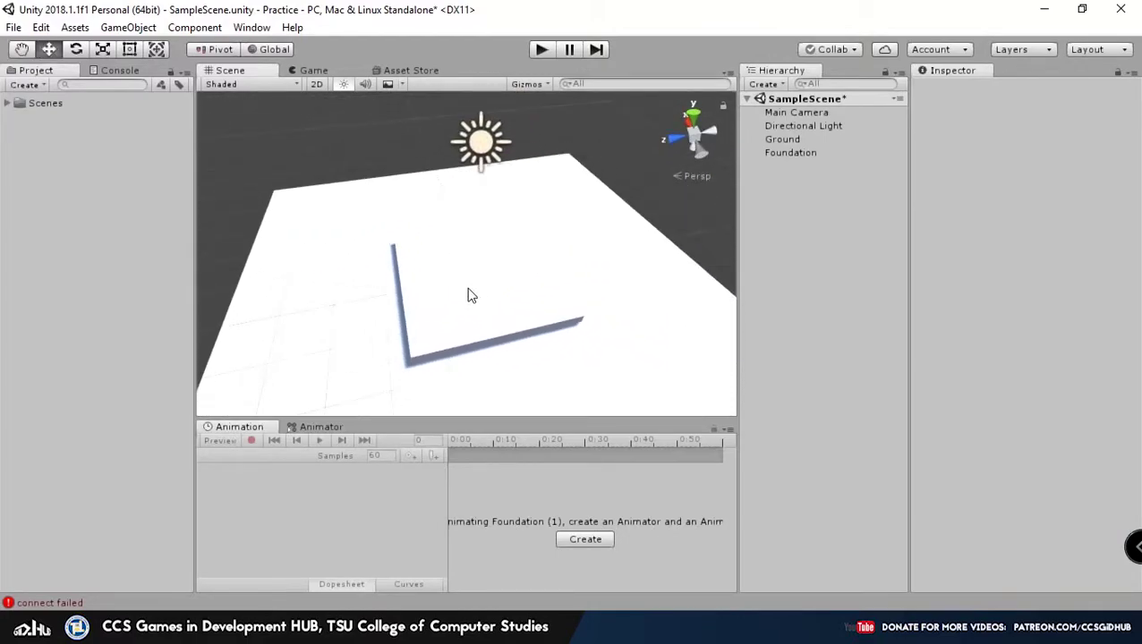
pyautogui.click(440, 284)
pyautogui.moveTo(454, 224); pyautogui.dragTo(527, 290, button='right')
pyautogui.hotkey('ctrl', 'd')
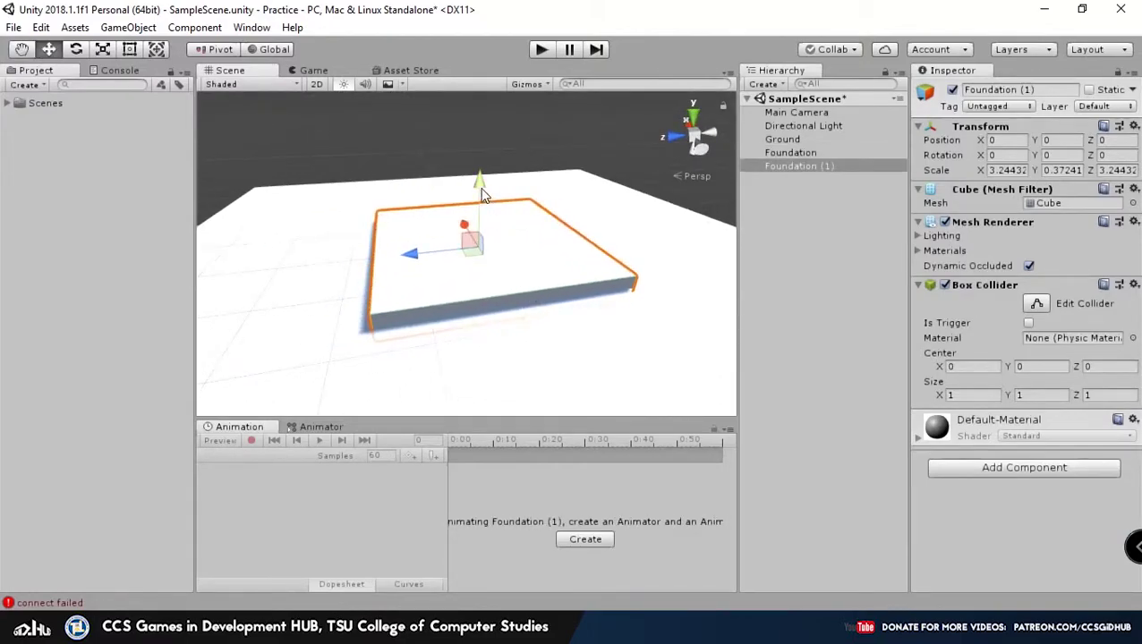
# Step: Raise the duplicated slab to about Y 1.42 above the foundation and narrow it to about 0.217 in Z scale
pyautogui.moveTo(478, 192); pyautogui.dragTo(484, 119)
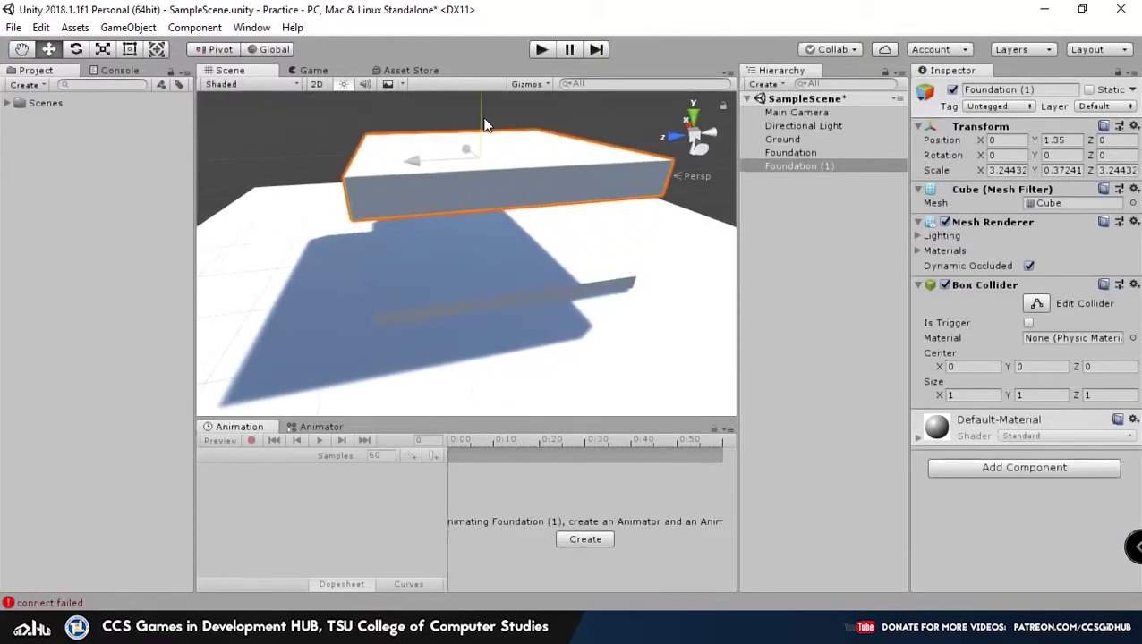
pyautogui.moveTo(484, 120); pyautogui.dragTo(544, 210, button='middle')
pyautogui.keyDown('alt'); pyautogui.moveTo(544, 210); pyautogui.dragTo(487, 233); pyautogui.keyUp('alt')
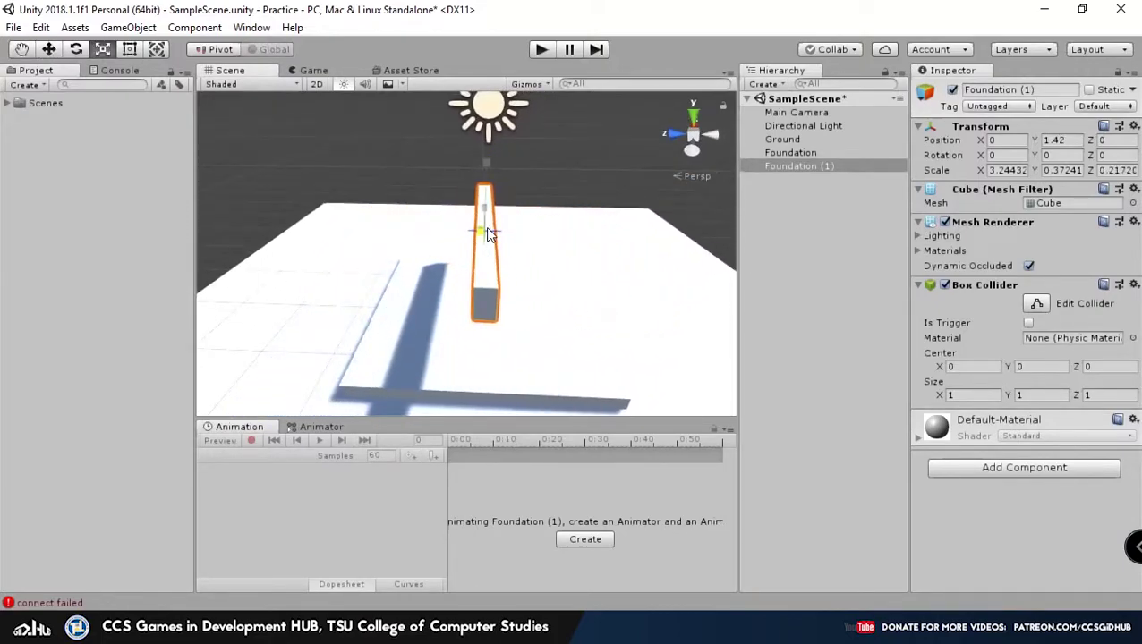
# Step: Rename the duplicated foundation object as Wall
pyautogui.click(785, 167)
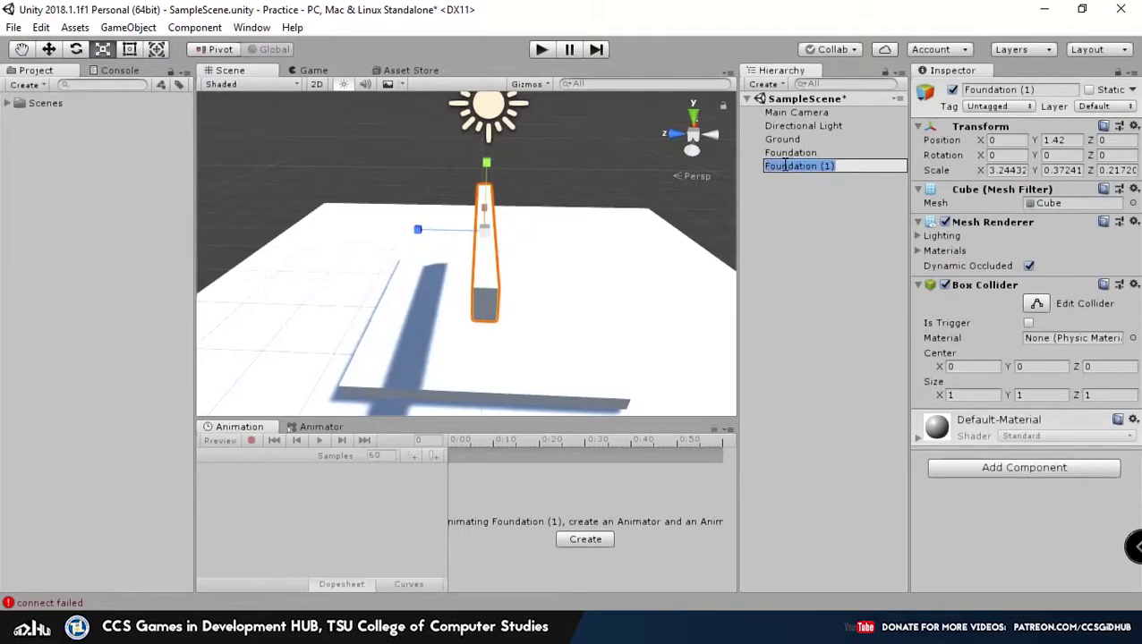
pyautogui.write('Wall')
pyautogui.press('Return')
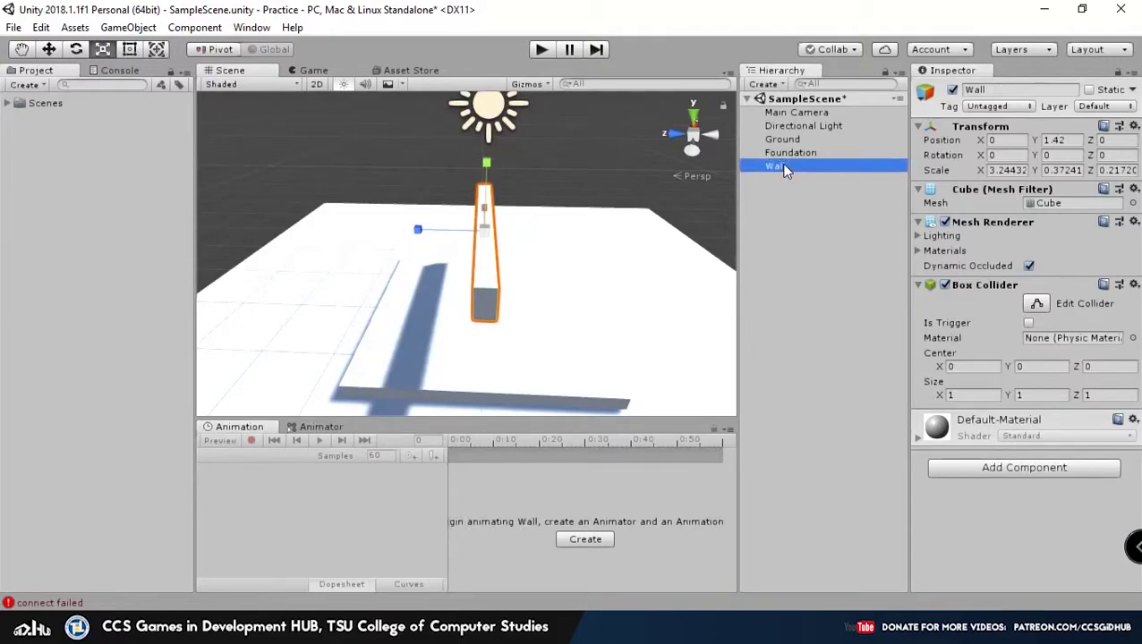
# Step: Move Wall to about Z 1.58 near the foundation's edge and stretch its Y scale to about 2.07
pyautogui.keyDown('alt'); pyautogui.moveTo(551, 263); pyautogui.dragTo(515, 258); pyautogui.keyUp('alt')
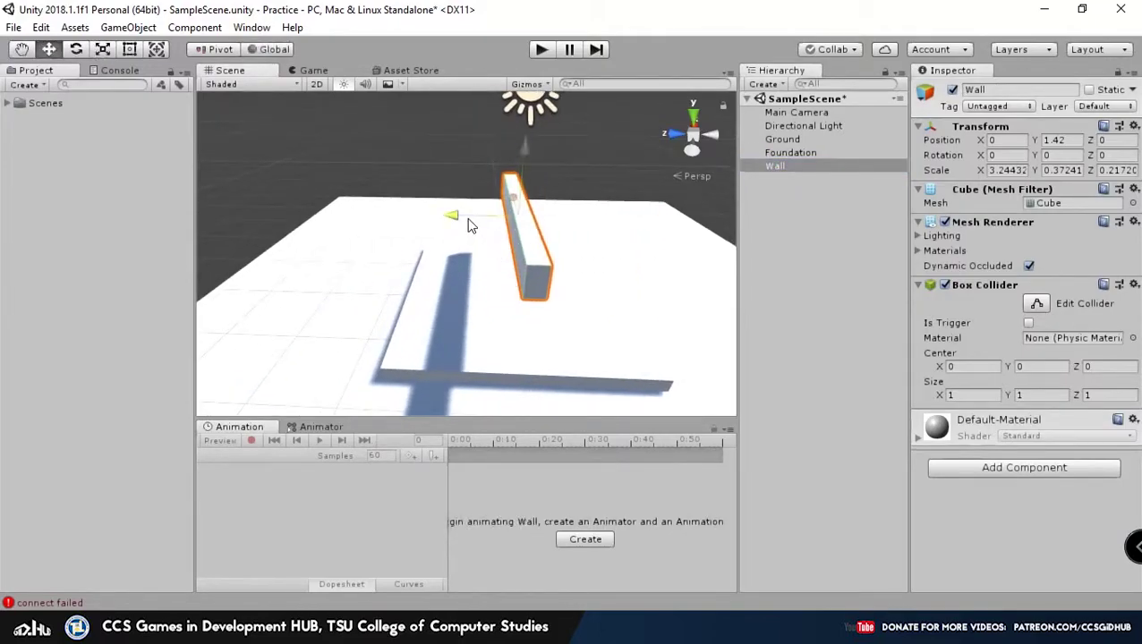
pyautogui.moveTo(467, 219); pyautogui.dragTo(356, 214)
pyautogui.keyDown('alt'); pyautogui.moveTo(433, 257); pyautogui.dragTo(489, 311); pyautogui.keyUp('alt')
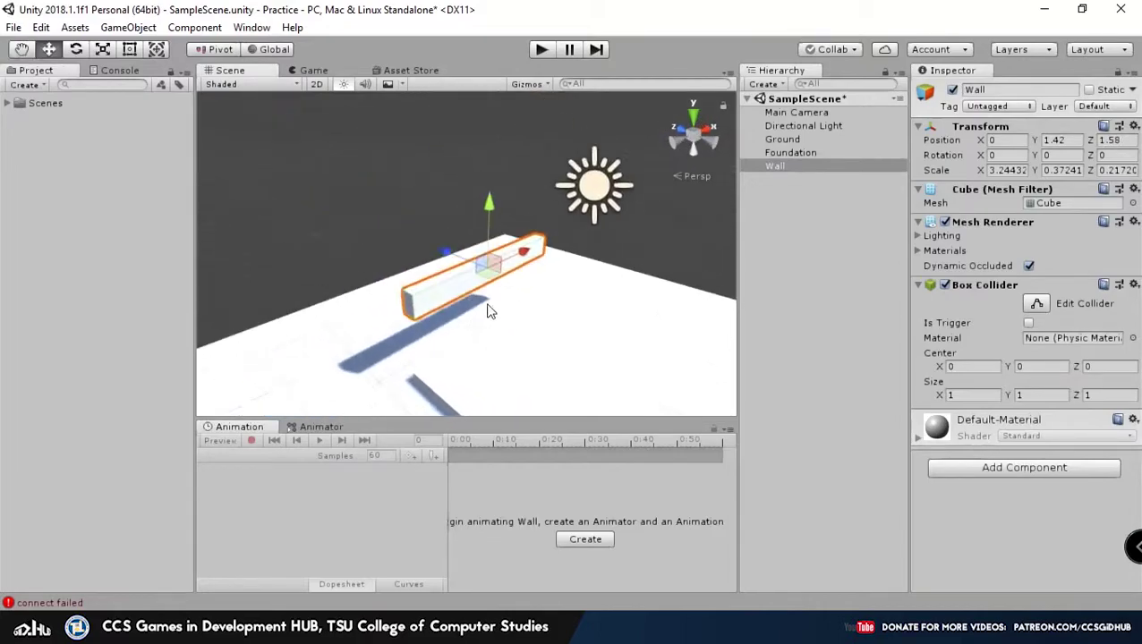
pyautogui.press('r')
pyautogui.moveTo(490, 197); pyautogui.dragTo(496, 104)
pyautogui.keyDown('alt'); pyautogui.moveTo(479, 215); pyautogui.dragTo(525, 203); pyautogui.keyUp('alt')
pyautogui.press('w')
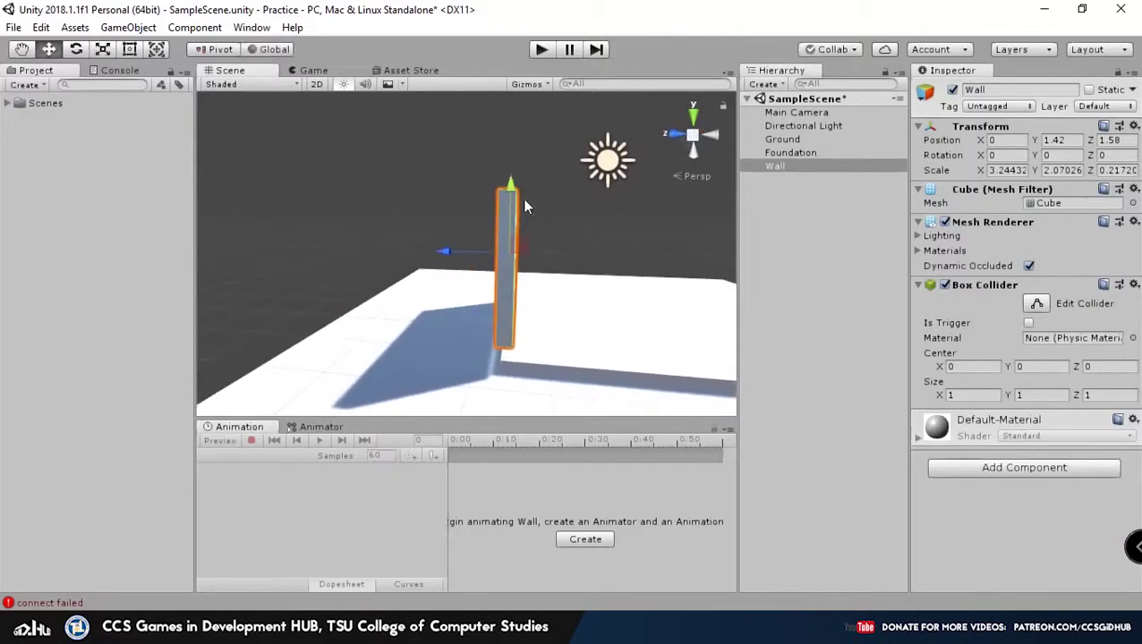
# Step: Move Wall to about Y 1.77, Z 1.38 and thin its Z scale to about 0.15
pyautogui.moveTo(521, 243); pyautogui.dragTo(529, 225)
pyautogui.keyDown('alt'); pyautogui.moveTo(545, 321); pyautogui.dragTo(499, 239); pyautogui.keyUp('alt')
pyautogui.press('r')
pyautogui.keyDown('alt'); pyautogui.moveTo(678, 272); pyautogui.dragTo(337, 211); pyautogui.keyUp('alt')
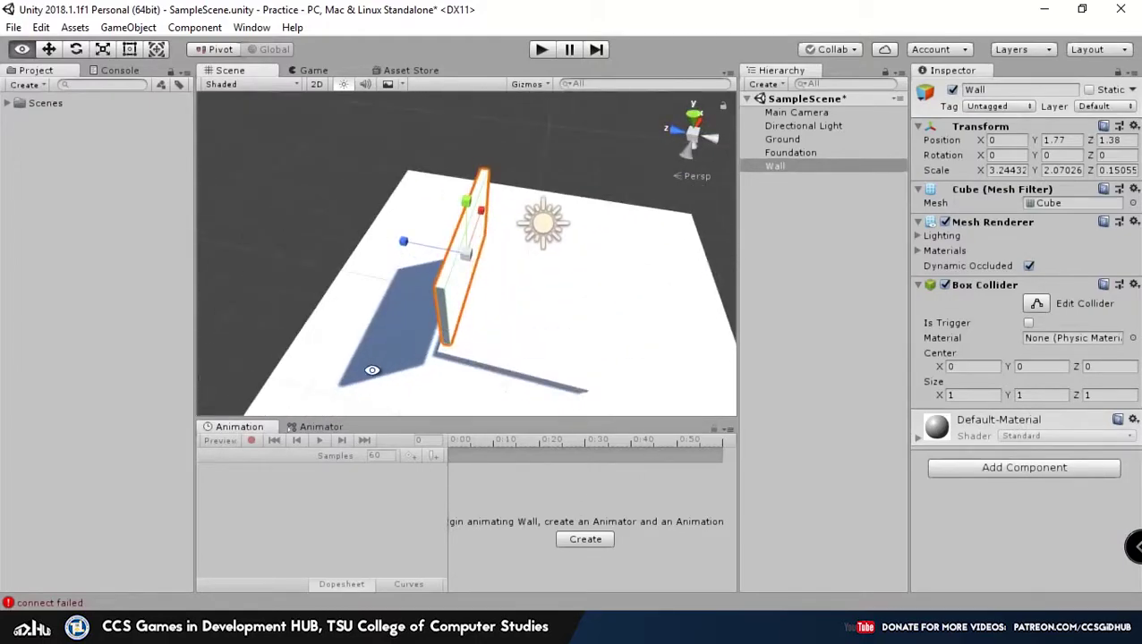
# Step: Examine from several angles how Wall's lower edge sits relative to the foundation's edge
pyautogui.keyDown('alt'); pyautogui.moveTo(373, 370); pyautogui.dragTo(477, 213); pyautogui.keyUp('alt')
pyautogui.keyDown('alt'); pyautogui.moveTo(443, 363); pyautogui.dragTo(300, 350); pyautogui.keyUp('alt')
pyautogui.moveTo(670, 272)
pyautogui.keyDown('alt'); pyautogui.mouseDown()
pyautogui.moveTo(532, 301)
pyautogui.moveTo(553, 358)
pyautogui.moveTo(553, 347)
pyautogui.moveTo(353, 363)
pyautogui.mouseUp(); pyautogui.keyUp('alt')
pyautogui.click(503, 347)
pyautogui.press('f')
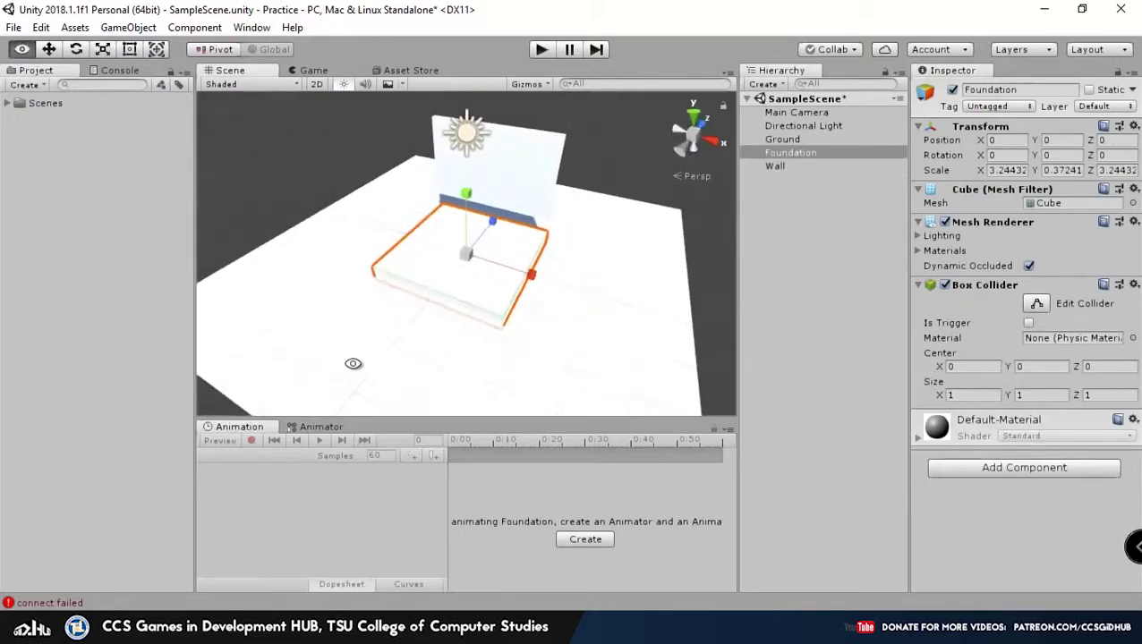
pyautogui.click(562, 153)
pyautogui.keyDown('alt'); pyautogui.moveTo(562, 153); pyautogui.dragTo(554, 354); pyautogui.keyUp('alt')
pyautogui.keyDown('alt'); pyautogui.moveTo(639, 291); pyautogui.dragTo(576, 250); pyautogui.keyUp('alt')
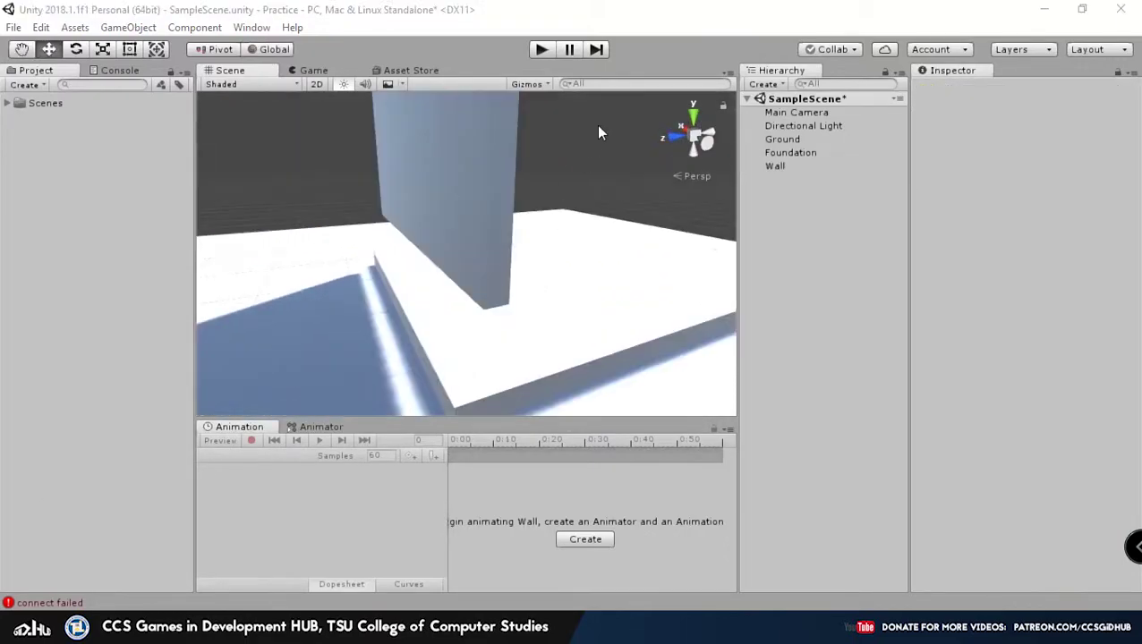
pyautogui.click(701, 20)
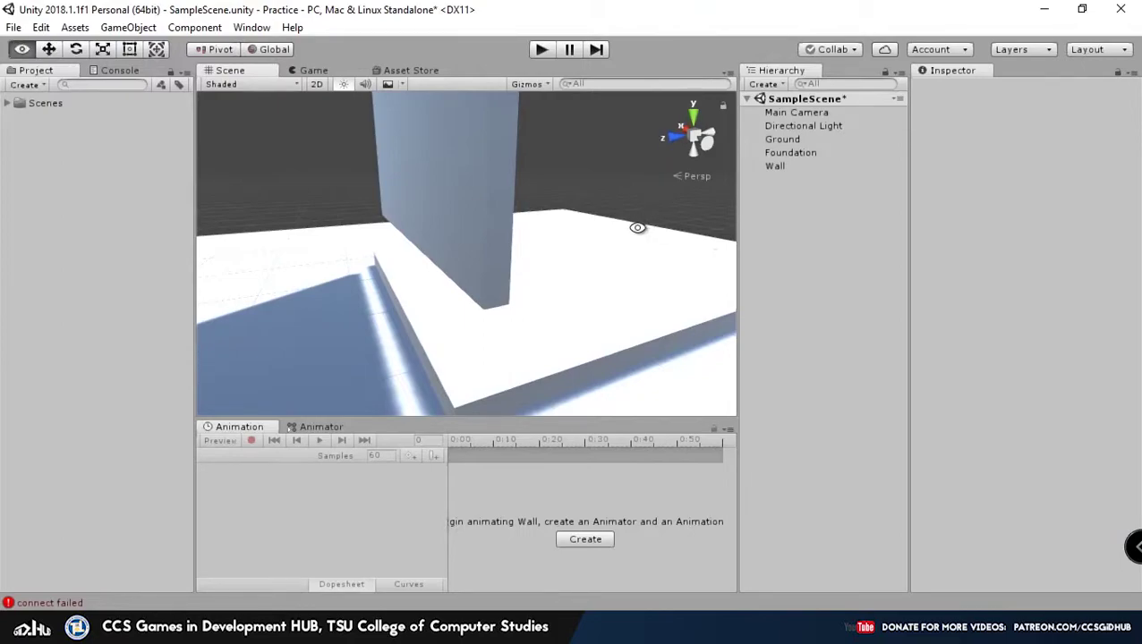
pyautogui.keyDown('alt'); pyautogui.moveTo(637, 228); pyautogui.dragTo(486, 245); pyautogui.keyUp('alt')
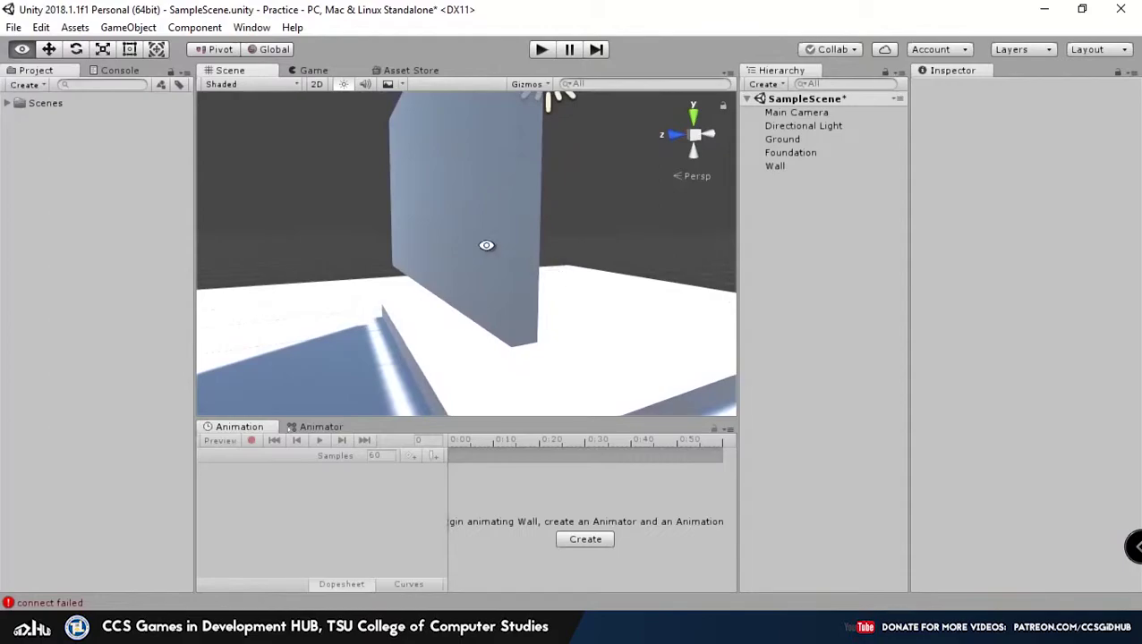
# Step: Snap Wall's lower corner vertex onto the foundation's top corner, at about Y 1.2213, Z 1.5469
pyautogui.click(451, 173)
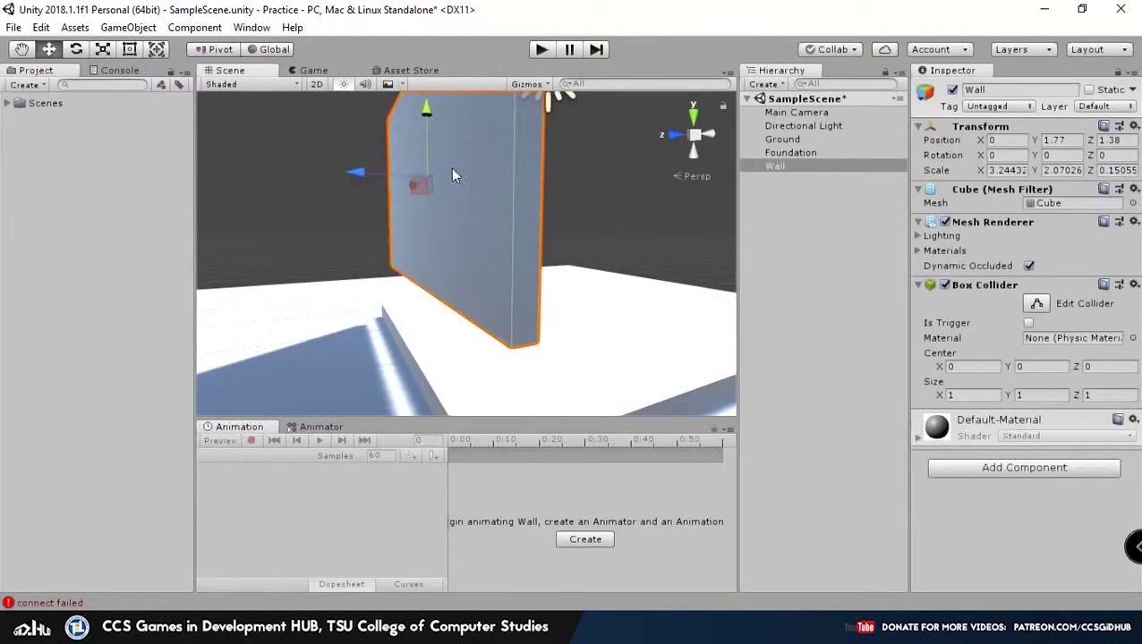
pyautogui.keyDown('alt'); pyautogui.moveTo(553, 288); pyautogui.dragTo(497, 296); pyautogui.keyUp('alt')
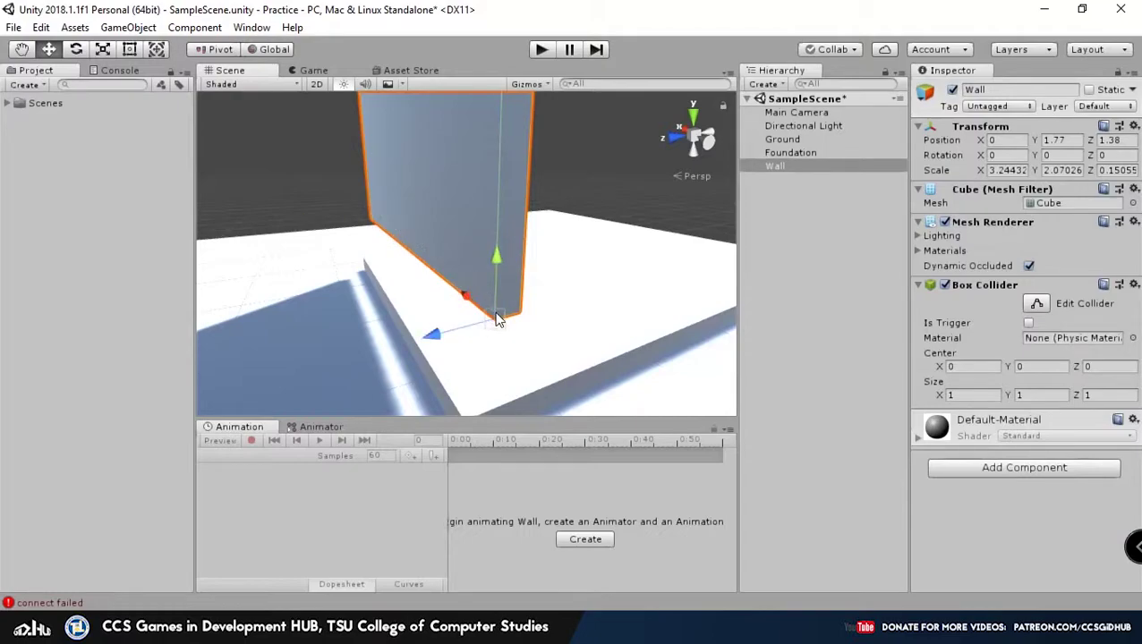
pyautogui.keyDown('alt'); pyautogui.moveTo(410, 172); pyautogui.dragTo(449, 255); pyautogui.keyUp('alt')
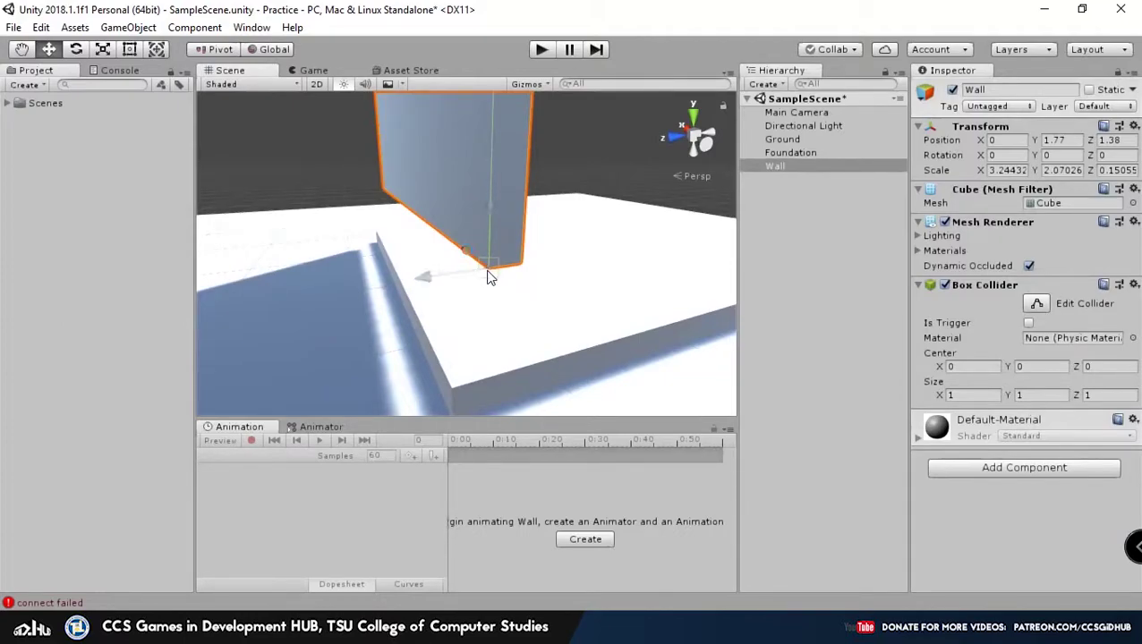
pyautogui.moveTo(488, 278); pyautogui.dragTo(486, 282)
pyautogui.moveTo(421, 298); pyautogui.dragTo(427, 336)
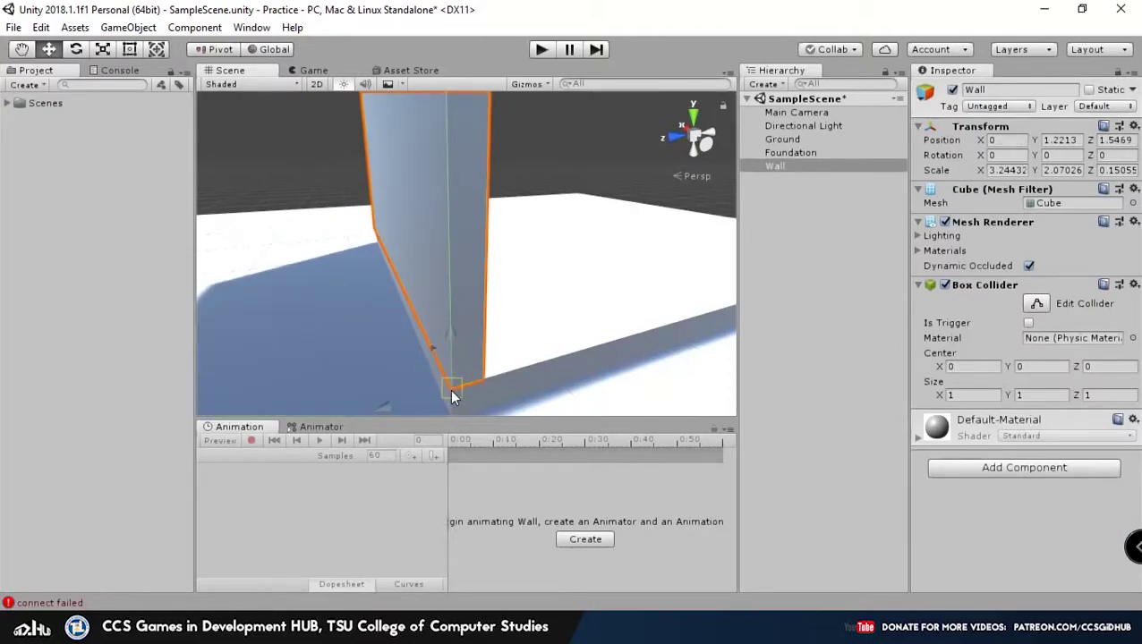
# Step: Duplicate Wall and move the copy to the foundation's opposite edge
pyautogui.keyDown('alt'); pyautogui.moveTo(449, 390); pyautogui.dragTo(388, 267); pyautogui.keyUp('alt')
pyautogui.hotkey('ctrl', 'd')
pyautogui.moveTo(309, 210); pyautogui.dragTo(501, 204)
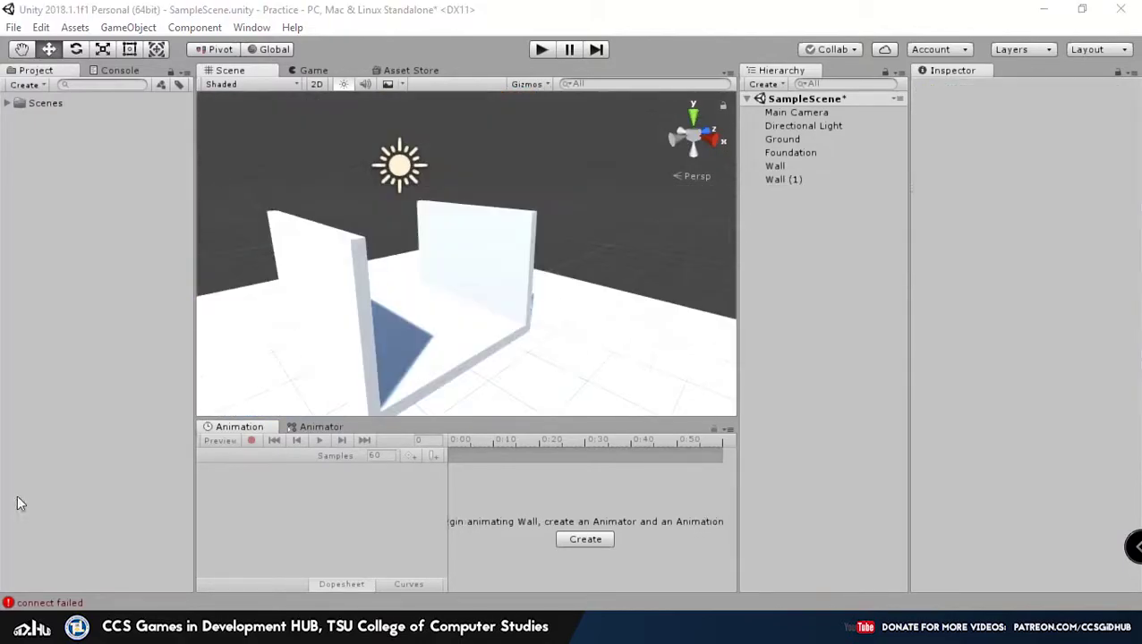
# Step: Duplicate Wall again and place the copy midway between the two parallel walls at about Z -0.07
pyautogui.click(565, 3)
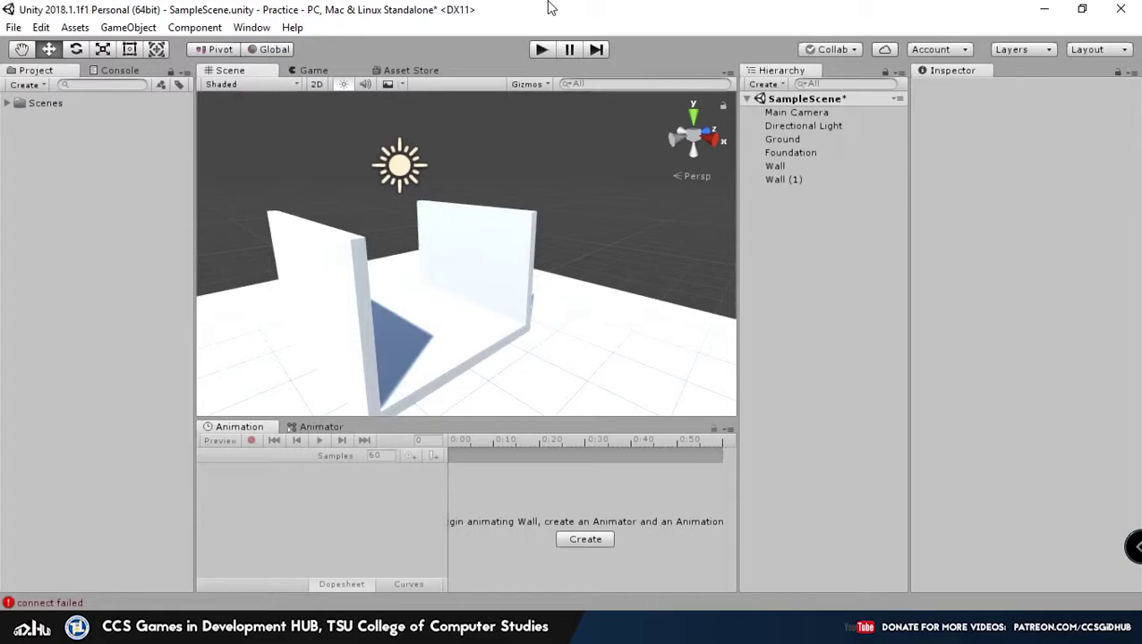
pyautogui.keyDown('alt'); pyautogui.moveTo(494, 214); pyautogui.dragTo(463, 273); pyautogui.keyUp('alt')
pyautogui.click(497, 189)
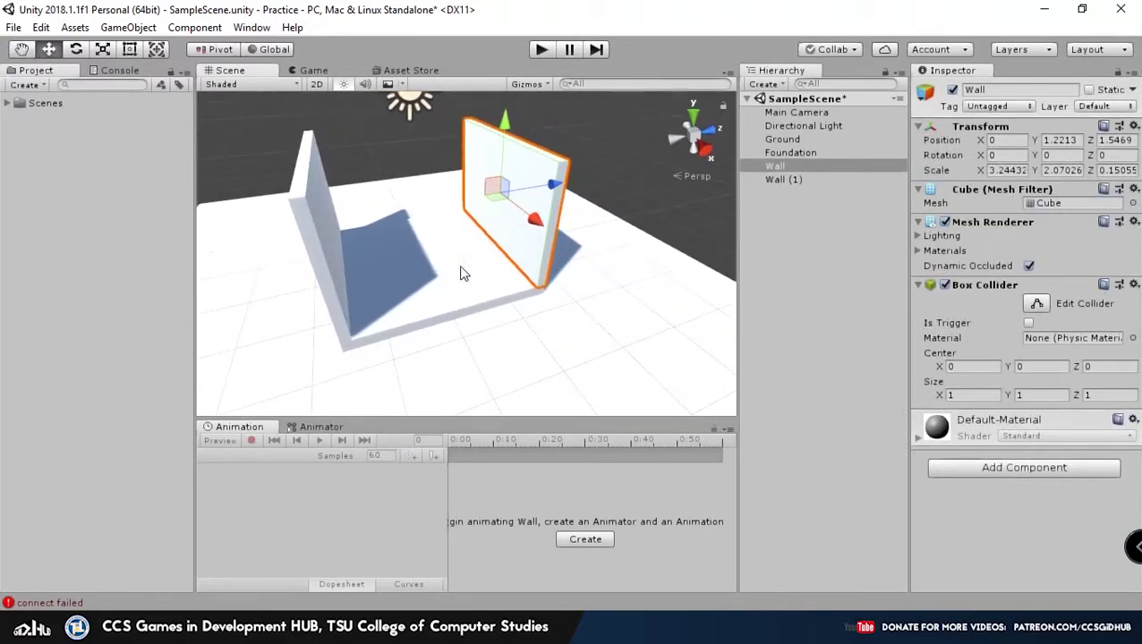
pyautogui.hotkey('ctrl', 'd')
pyautogui.moveTo(537, 188); pyautogui.dragTo(750, 337)
# Step: Set the middle wall's Y rotation to 90
pyautogui.moveTo(585, 308); pyautogui.dragTo(487, 336, button='middle')
pyautogui.keyDown('alt'); pyautogui.moveTo(488, 336); pyautogui.dragTo(765, 266); pyautogui.keyUp('alt')
pyautogui.keyDown('alt'); pyautogui.moveTo(484, 276); pyautogui.dragTo(483, 349); pyautogui.keyUp('alt')
pyautogui.moveTo(483, 349); pyautogui.dragTo(452, 309, button='middle')
pyautogui.keyDown('alt'); pyautogui.moveTo(452, 308); pyautogui.dragTo(575, 275); pyautogui.keyUp('alt')
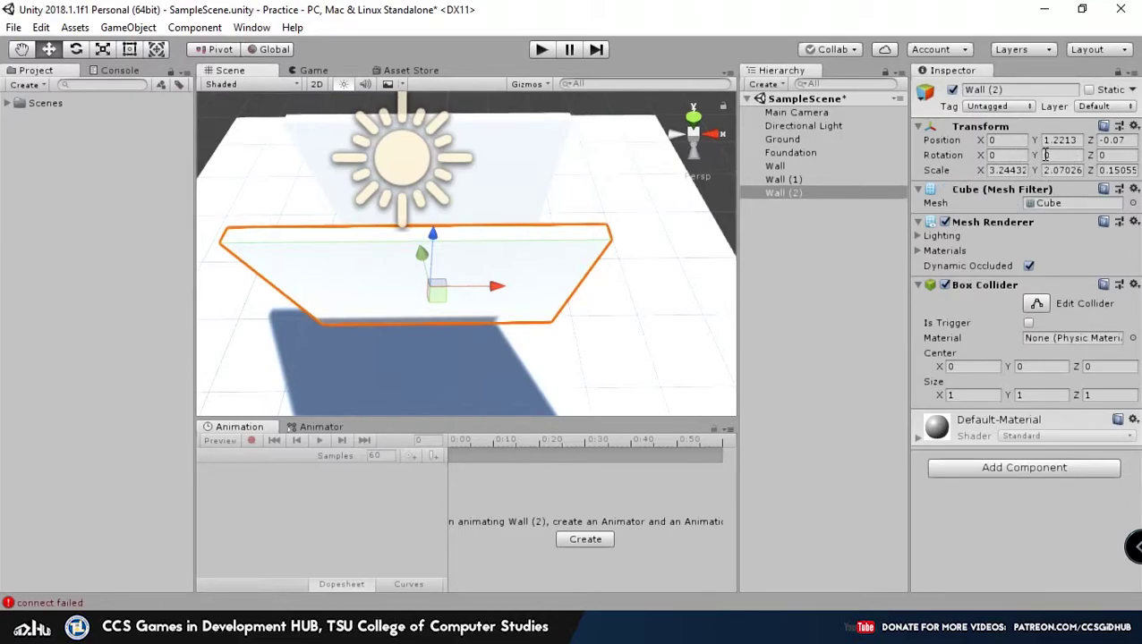
pyautogui.keyDown('alt'); pyautogui.moveTo(557, 241); pyautogui.dragTo(422, 260); pyautogui.keyUp('alt')
pyautogui.press('e')
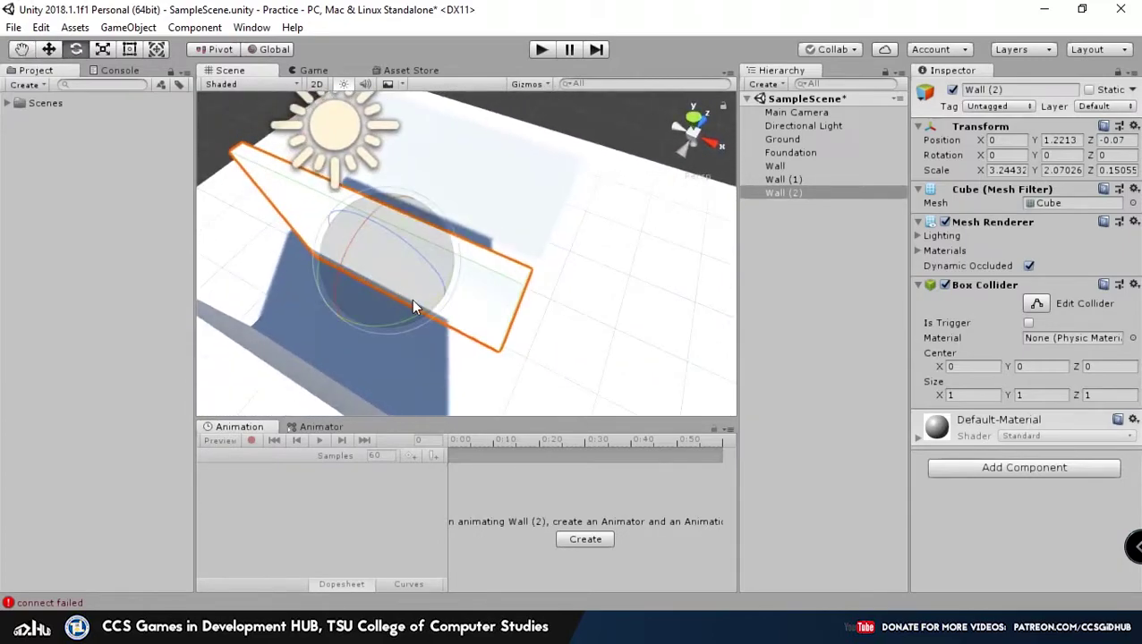
pyautogui.keyDown('alt'); pyautogui.moveTo(548, 262); pyautogui.dragTo(1090, 153); pyautogui.keyUp('alt')
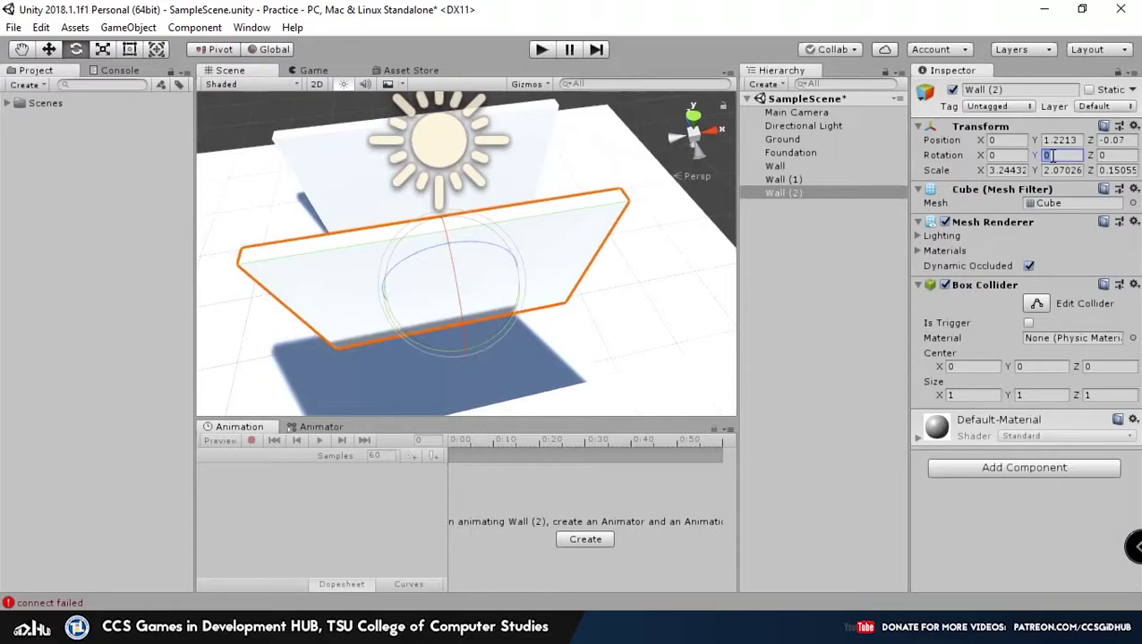
pyautogui.write('90')
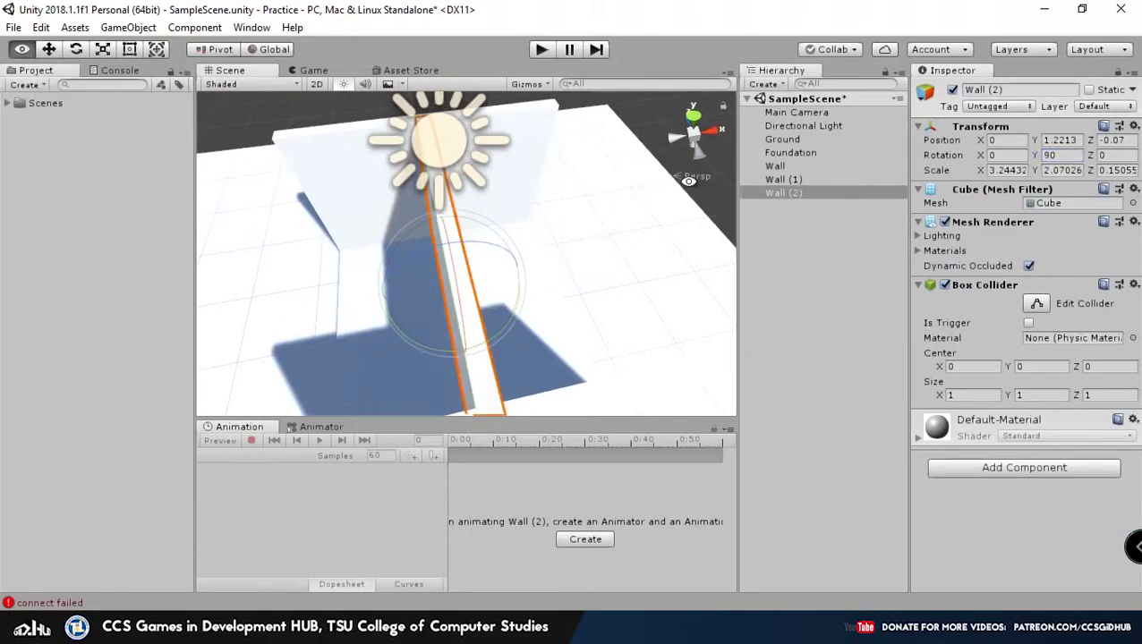
# Step: Move the rotated wall to the foundation's open side at about X 1.64
pyautogui.keyDown('alt'); pyautogui.moveTo(732, 207); pyautogui.dragTo(456, 153); pyautogui.keyUp('alt')
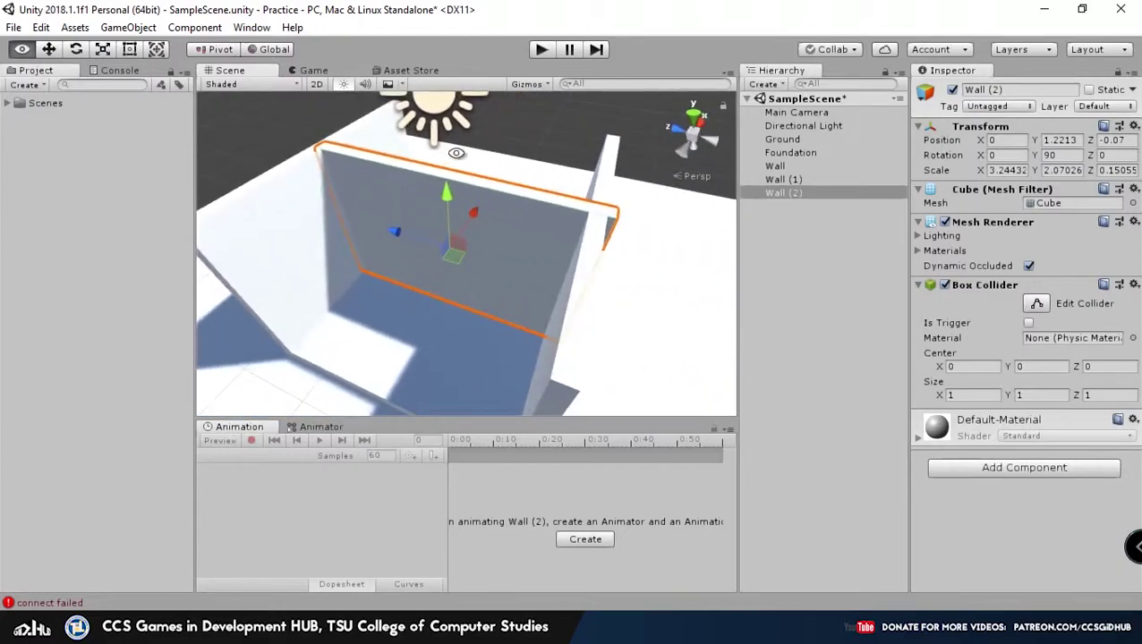
pyautogui.keyDown('alt'); pyautogui.moveTo(523, 198); pyautogui.dragTo(425, 264); pyautogui.keyUp('alt')
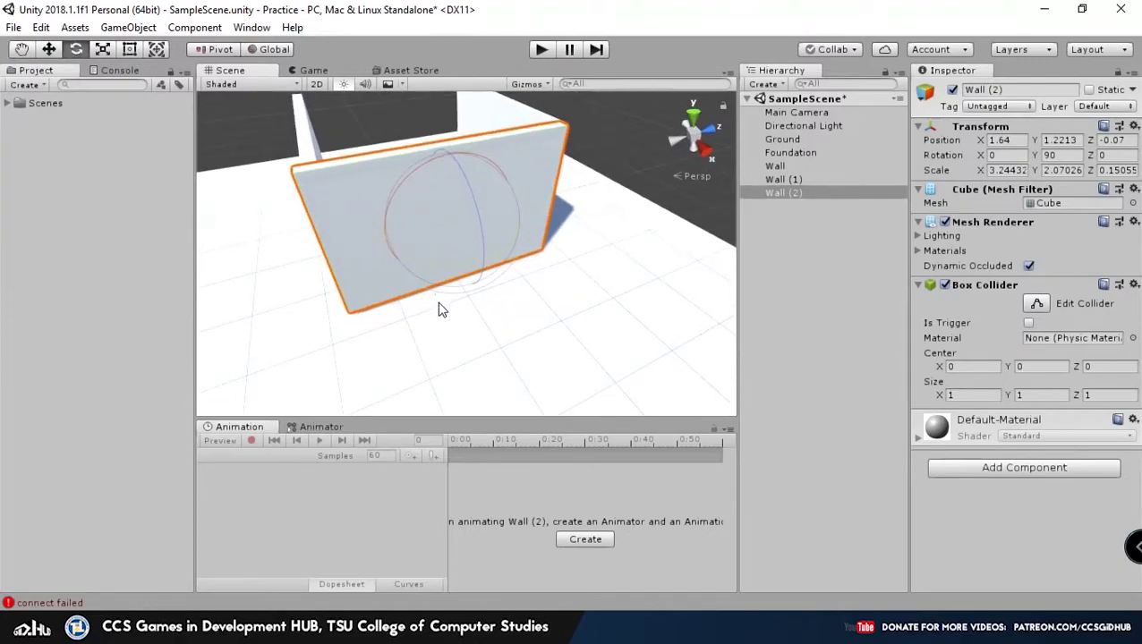
pyautogui.press('w')
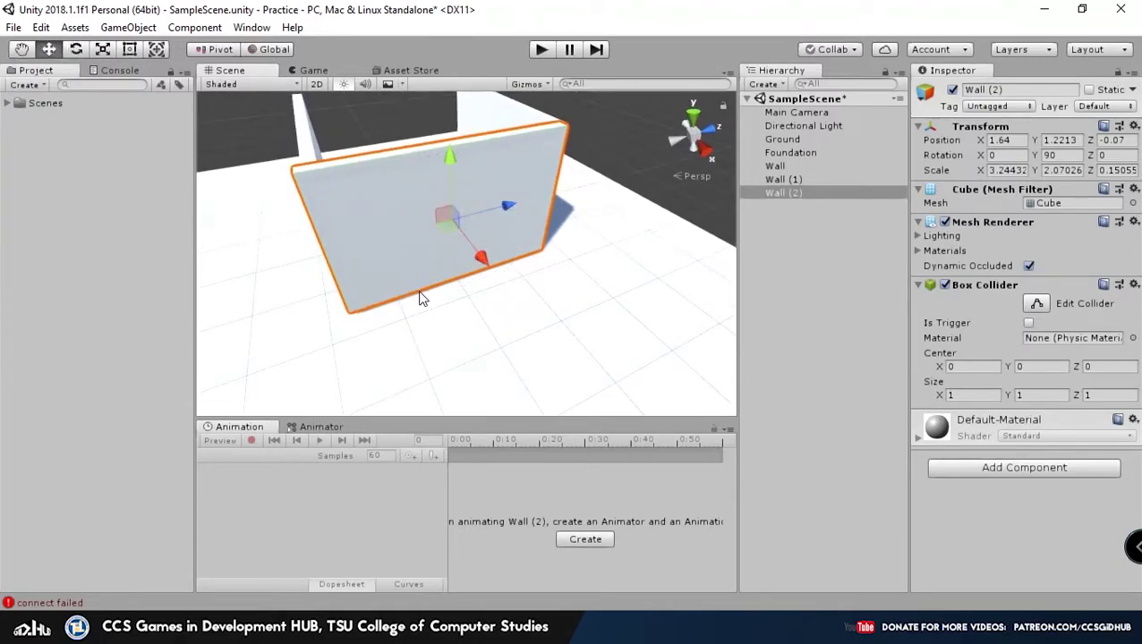
pyautogui.press('e')
pyautogui.keyDown('alt'); pyautogui.moveTo(435, 199); pyautogui.dragTo(438, 257); pyautogui.keyUp('alt')
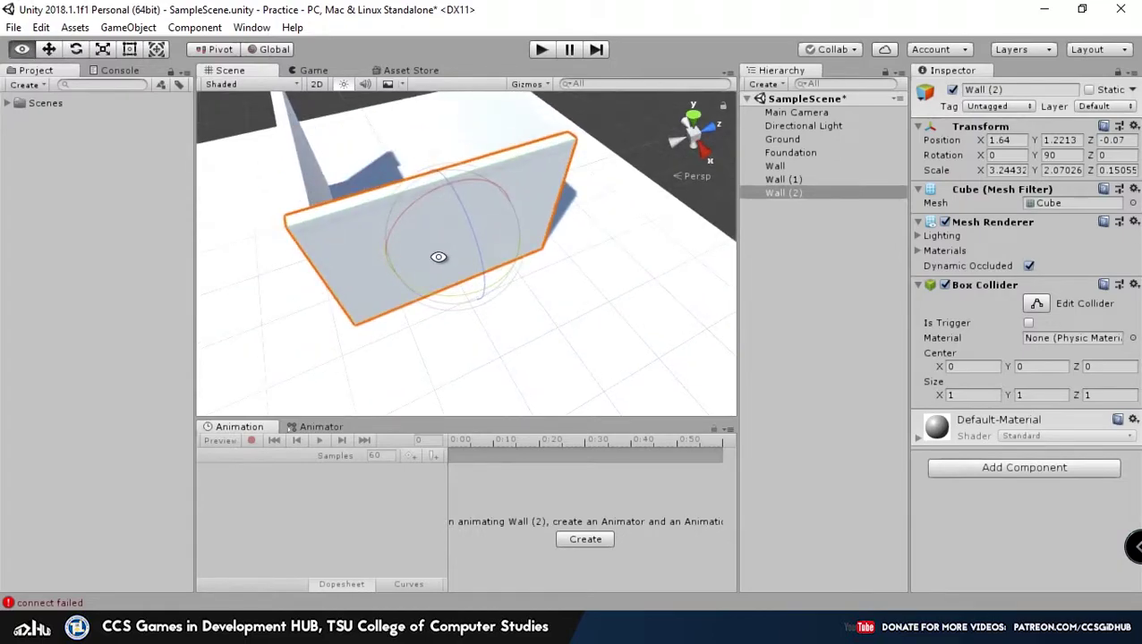
pyautogui.keyDown('alt'); pyautogui.moveTo(408, 329); pyautogui.dragTo(460, 279); pyautogui.keyUp('alt')
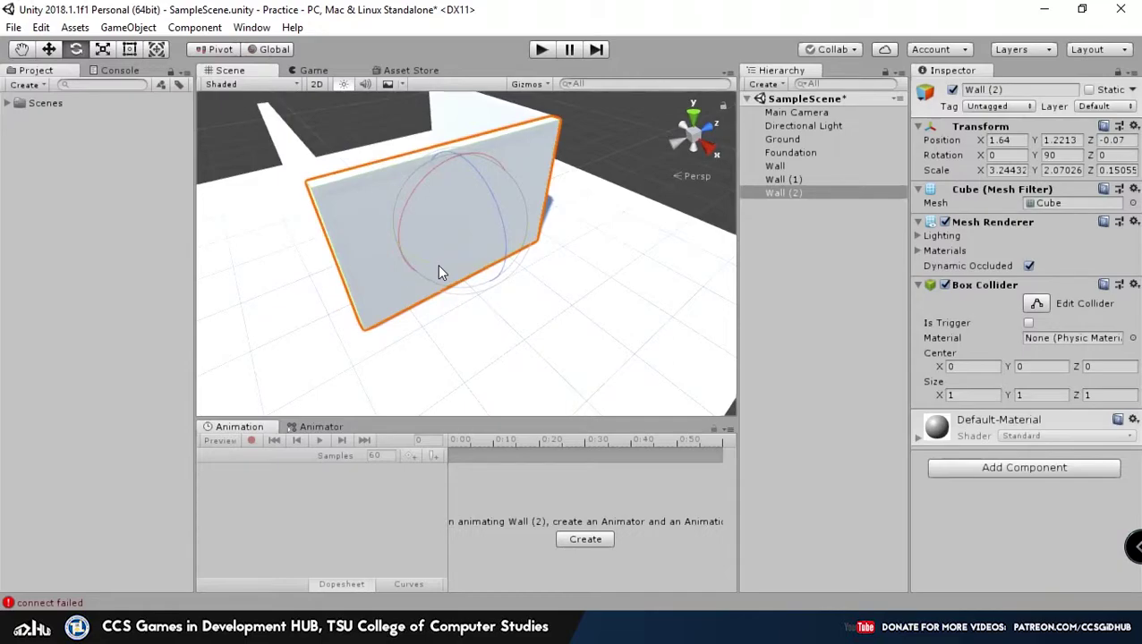
# Step: Align the rotated wall with the foundation's edge at about X 1.531, Z 0.003
pyautogui.moveTo(447, 272)
pyautogui.mouseDown()
pyautogui.moveTo(666, 257)
pyautogui.moveTo(579, 284)
pyautogui.moveTo(447, 293)
pyautogui.moveTo(215, 228)
pyautogui.moveTo(205, 234)
pyautogui.moveTo(222, 249)
pyautogui.moveTo(440, 257)
pyautogui.moveTo(136, 273)
pyautogui.moveTo(461, 283)
pyautogui.moveTo(449, 284)
pyautogui.mouseUp()
pyautogui.press('w')
pyautogui.keyDown('alt'); pyautogui.moveTo(676, 267); pyautogui.dragTo(543, 270); pyautogui.keyUp('alt')
pyautogui.keyDown('alt'); pyautogui.moveTo(487, 307); pyautogui.dragTo(538, 321); pyautogui.keyUp('alt')
pyautogui.moveTo(478, 393); pyautogui.dragTo(572, 259)
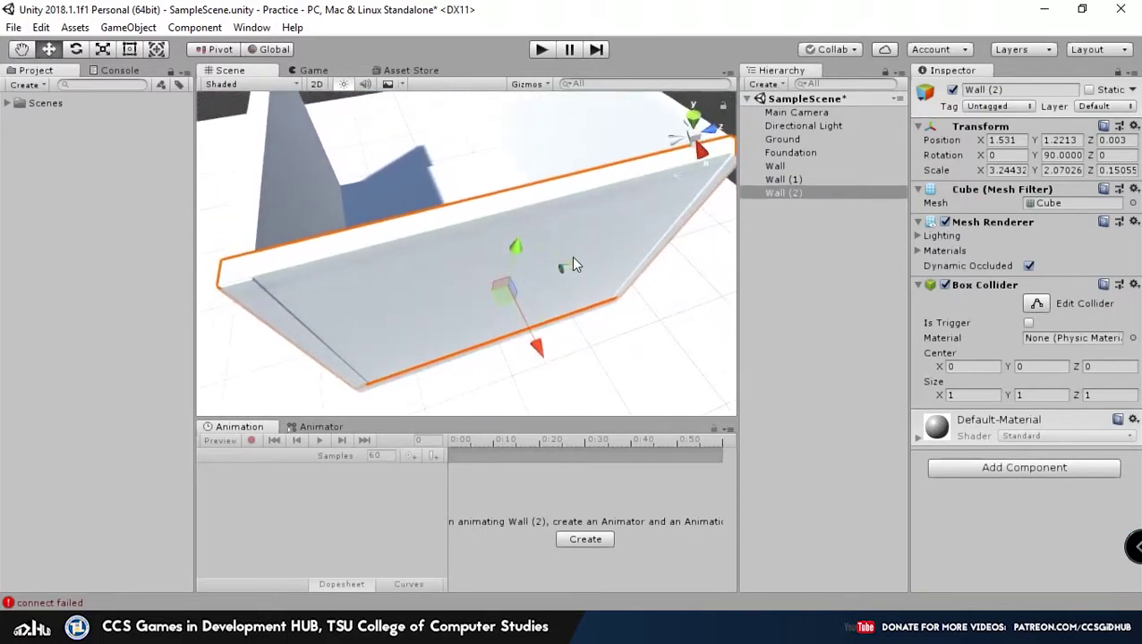
# Step: Try to shorten the rotated wall to about 2.86 in X scale so it fits between the side walls
pyautogui.press('r')
pyautogui.moveTo(462, 309); pyautogui.dragTo(302, 243)
pyautogui.keyDown('alt'); pyautogui.moveTo(301, 243); pyautogui.dragTo(433, 207); pyautogui.keyUp('alt')
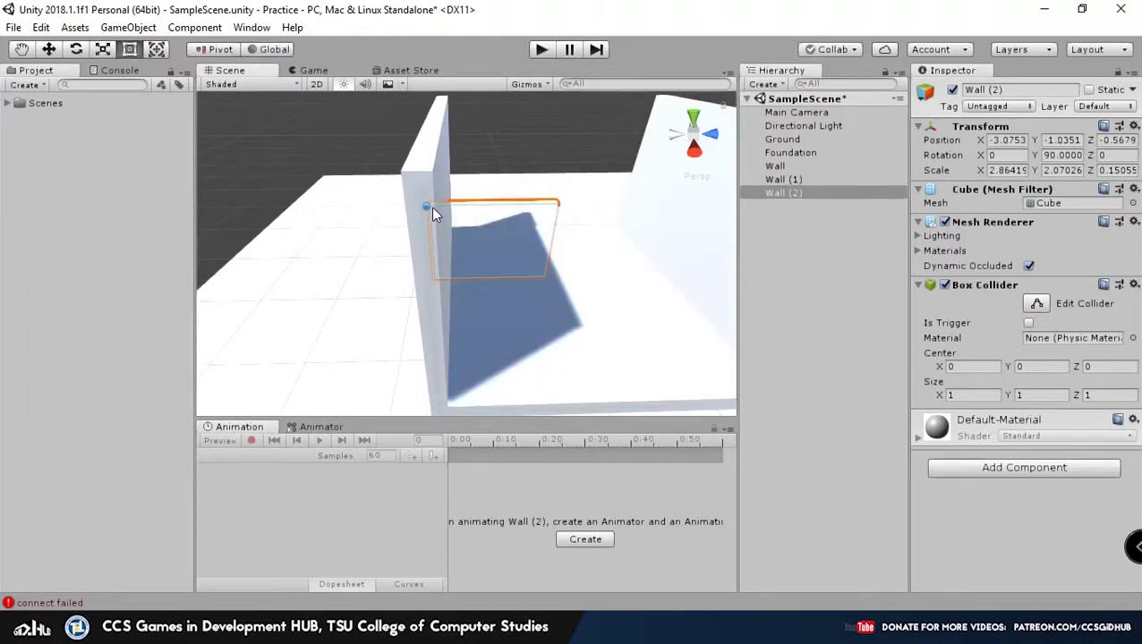
pyautogui.hotkey('ctrl', 'z')
# Step: Fit the rotated wall between the side walls at about X 1.5469, Z 0.0011 with an X scale of about 2.945
pyautogui.keyDown('alt'); pyautogui.moveTo(542, 268); pyautogui.dragTo(571, 291); pyautogui.keyUp('alt')
pyautogui.moveTo(571, 291); pyautogui.dragTo(580, 308, button='middle')
pyautogui.keyDown('alt'); pyautogui.moveTo(580, 308); pyautogui.dragTo(569, 193); pyautogui.keyUp('alt')
pyautogui.press('v')
pyautogui.hotkey('alt', 'w')
pyautogui.click(622, 5)
pyautogui.keyDown('alt'); pyautogui.moveTo(626, 134); pyautogui.dragTo(581, 285); pyautogui.keyUp('alt')
pyautogui.press('t')
pyautogui.keyDown('alt'); pyautogui.moveTo(618, 234); pyautogui.dragTo(572, 198); pyautogui.keyUp('alt')
pyautogui.keyDown('alt'); pyautogui.moveTo(575, 274); pyautogui.dragTo(460, 271); pyautogui.keyUp('alt')
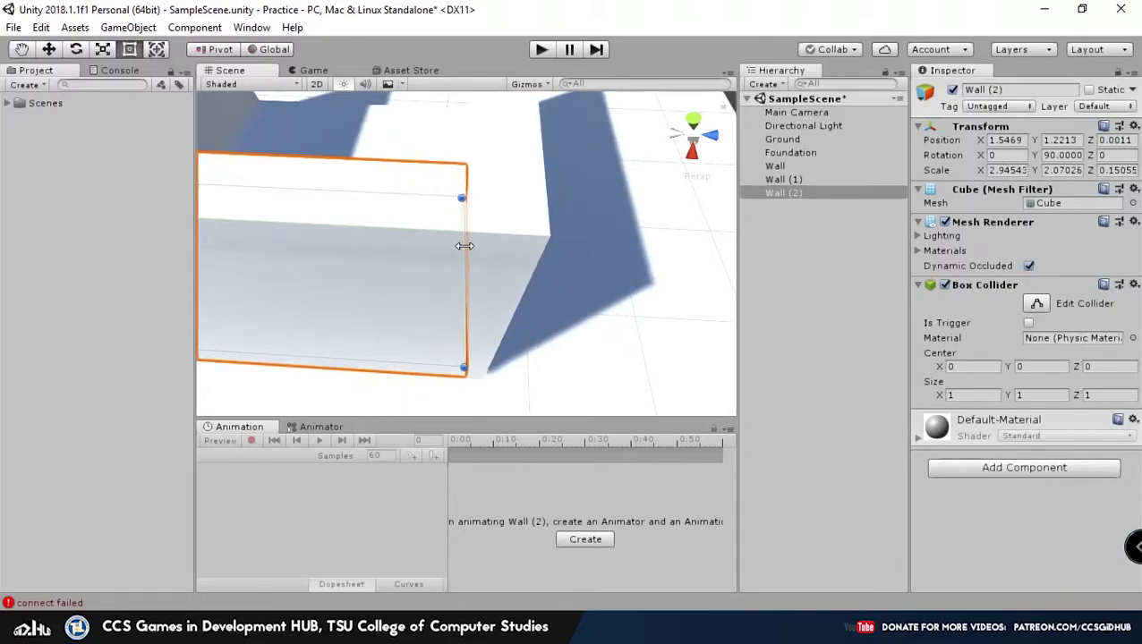
pyautogui.moveTo(464, 245)
pyautogui.keyDown('alt'); pyautogui.mouseDown()
pyautogui.moveTo(472, 258)
pyautogui.moveTo(528, 257)
pyautogui.moveTo(324, 184)
pyautogui.moveTo(430, 293)
pyautogui.moveTo(548, 186)
pyautogui.moveTo(517, 312)
pyautogui.moveTo(530, 216)
pyautogui.moveTo(273, 388)
pyautogui.moveTo(430, 269)
pyautogui.moveTo(454, 236)
pyautogui.mouseUp(); pyautogui.keyUp('alt')
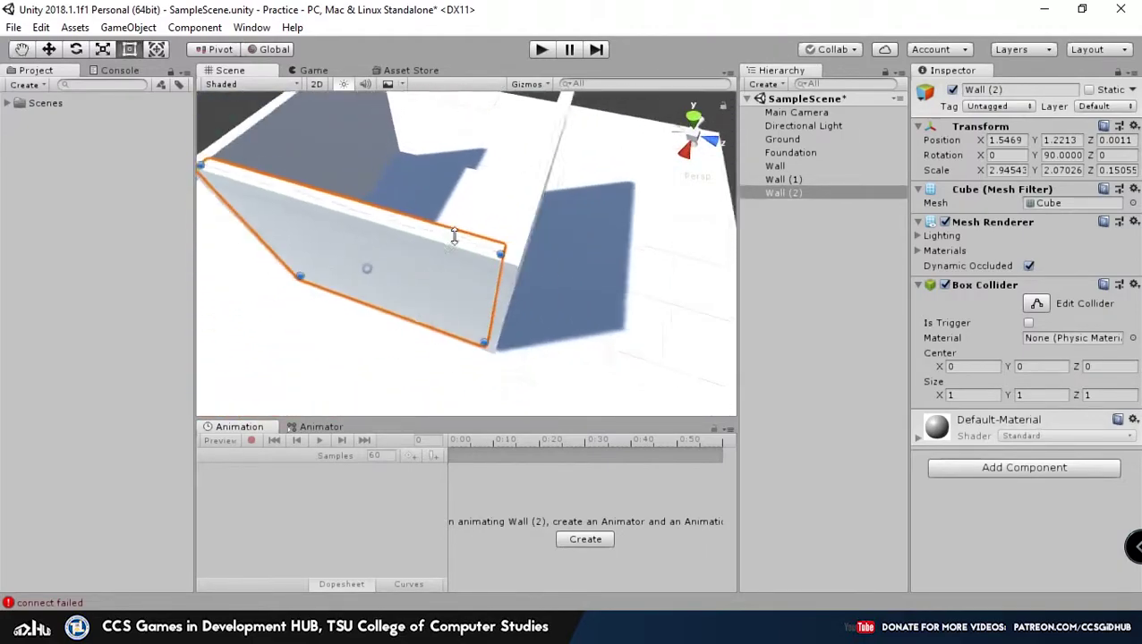
# Step: Duplicate the rotated wall and move the copy to the foundation's opposite side at about X -1.51
pyautogui.scroll(-8, 454, 235)
pyautogui.click(581, 219)
pyautogui.keyDown('alt'); pyautogui.moveTo(581, 220); pyautogui.dragTo(474, 266); pyautogui.keyUp('alt')
pyautogui.click(377, 184)
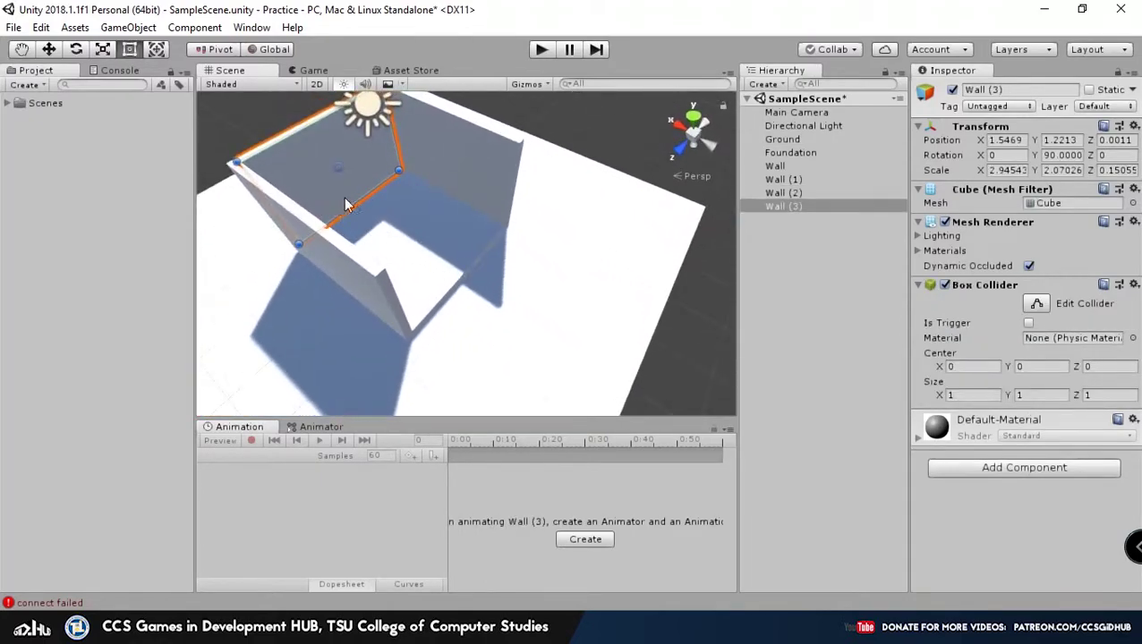
pyautogui.moveTo(318, 161)
pyautogui.mouseDown()
pyautogui.moveTo(413, 227)
pyautogui.moveTo(394, 225)
pyautogui.moveTo(329, 141)
pyautogui.moveTo(317, 144)
pyautogui.mouseUp()
pyautogui.scroll(6, 456, 205)
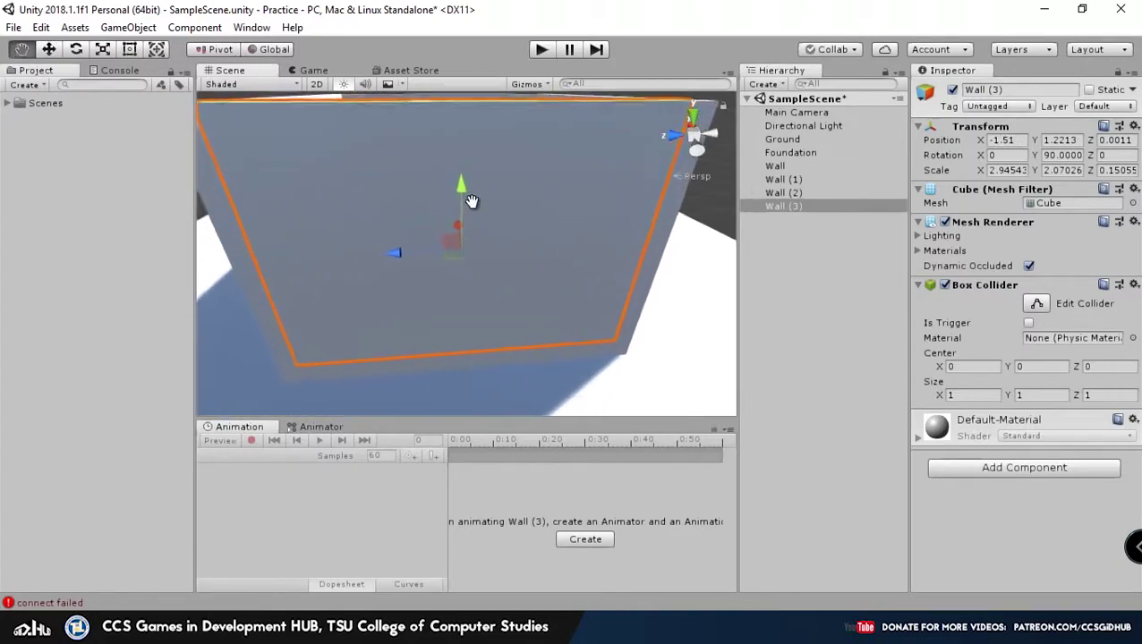
pyautogui.moveTo(469, 201); pyautogui.dragTo(451, 244, button='middle')
pyautogui.keyDown('alt'); pyautogui.moveTo(451, 245); pyautogui.dragTo(435, 259); pyautogui.keyUp('alt')
pyautogui.moveTo(435, 259); pyautogui.dragTo(553, 252, button='middle')
pyautogui.scroll(2, 491, 218)
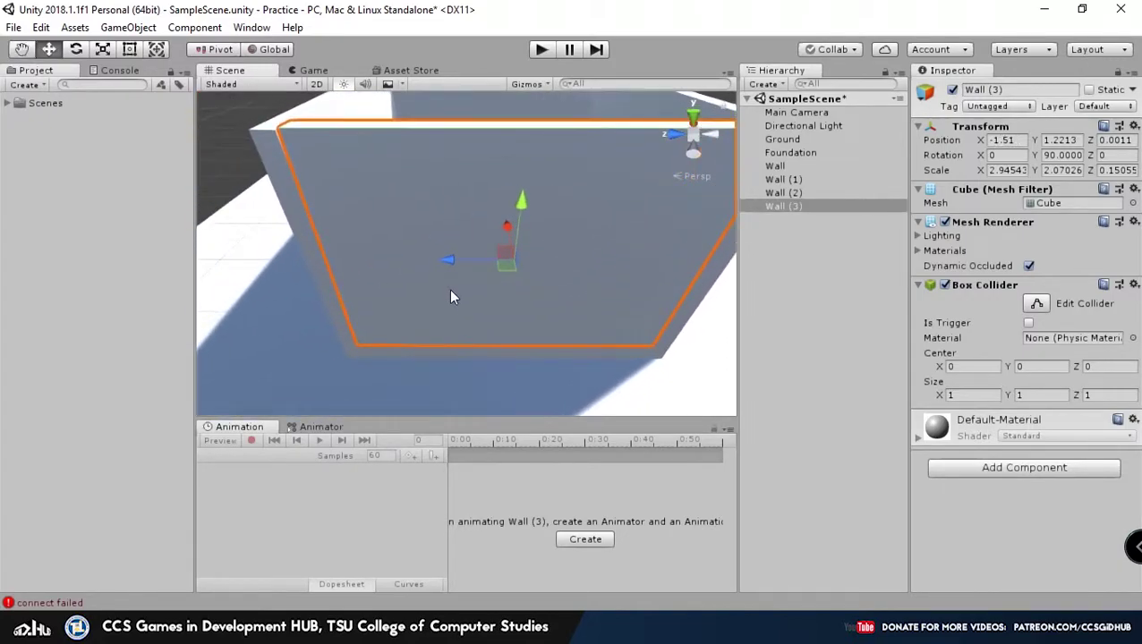
# Step: Shorten the front wall to an X scale of about 1.210 and snap it to the foundation's corner at about X -1.5469, Z 0.8665
pyautogui.keyDown('alt'); pyautogui.moveTo(448, 288); pyautogui.dragTo(436, 299); pyautogui.keyUp('alt')
pyautogui.keyDown('alt'); pyautogui.moveTo(567, 267); pyautogui.dragTo(560, 210); pyautogui.keyUp('alt')
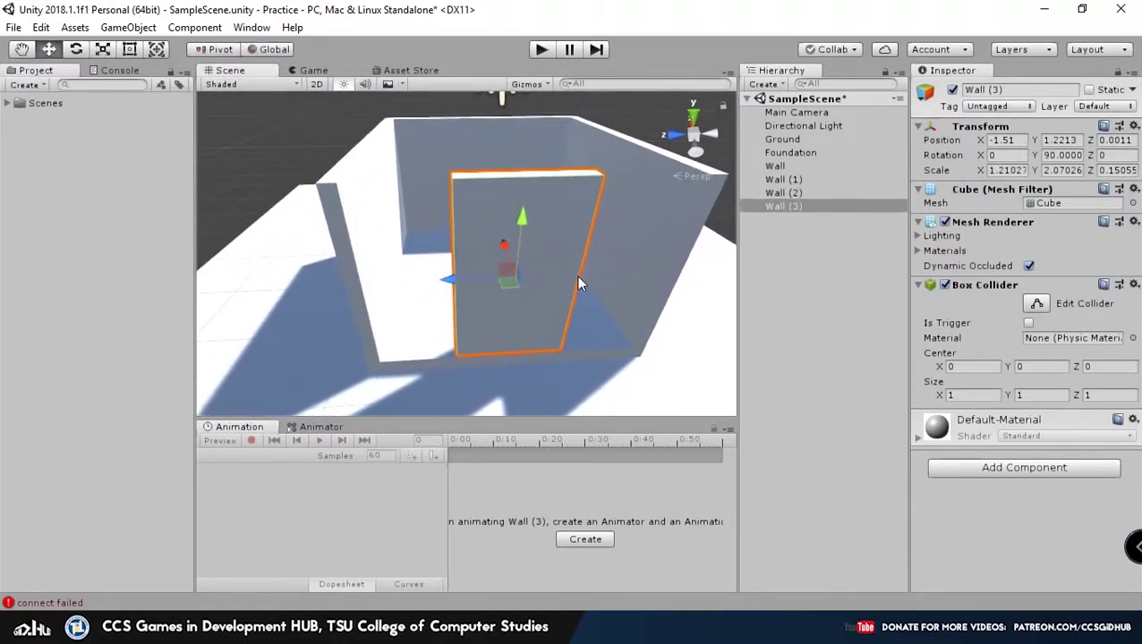
pyautogui.keyDown('alt'); pyautogui.moveTo(459, 300); pyautogui.dragTo(433, 304); pyautogui.keyUp('alt')
pyautogui.scroll(3, 432, 314)
pyautogui.moveTo(424, 403); pyautogui.dragTo(460, 319, button='middle')
pyautogui.scroll(5, 502, 328)
pyautogui.scroll(-2, 508, 349)
pyautogui.press('v')
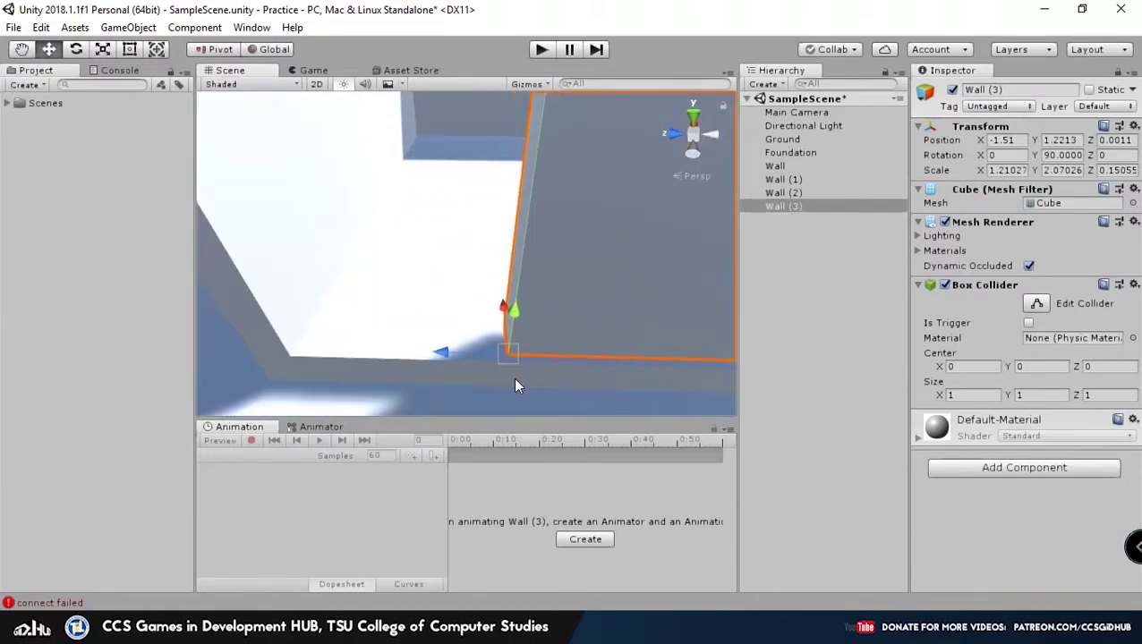
pyautogui.scroll(-3, 513, 380)
pyautogui.moveTo(499, 333); pyautogui.dragTo(332, 333)
# Step: Duplicate the shortened wall, resize the copy to about 0.888 by 1.126, and place it above the doorway at about Y 1.6932, Z -0.8189
pyautogui.scroll(-6, 447, 300)
pyautogui.moveTo(501, 282); pyautogui.dragTo(459, 311, button='middle')
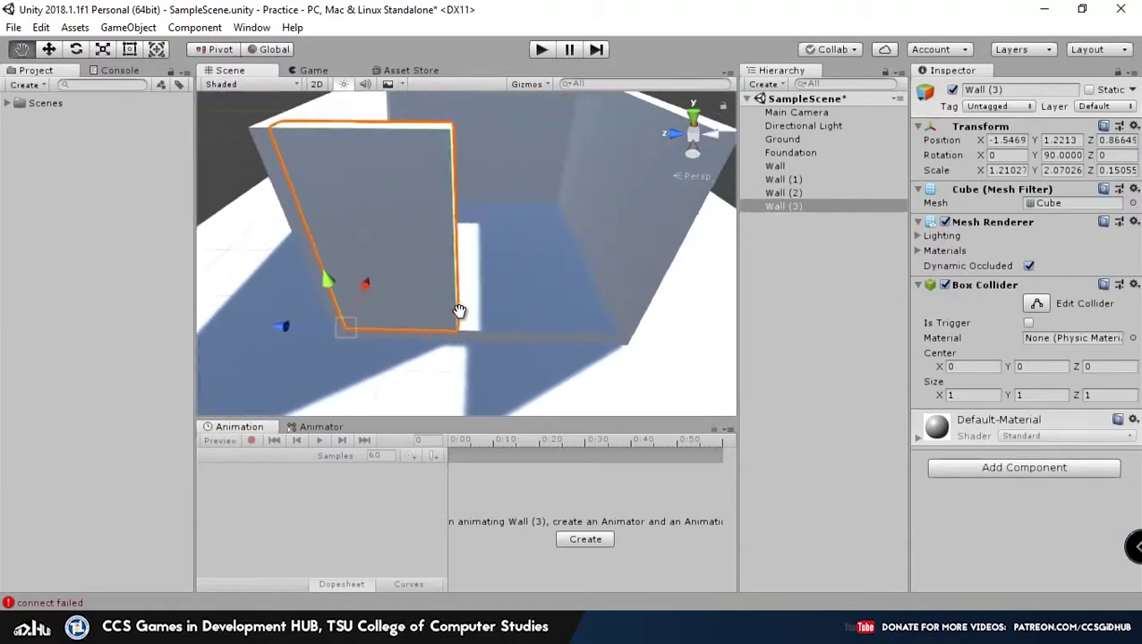
pyautogui.keyDown('alt'); pyautogui.moveTo(459, 310); pyautogui.dragTo(453, 276); pyautogui.keyUp('alt')
pyautogui.scroll(-8, 463, 229)
pyautogui.scroll(4, 455, 266)
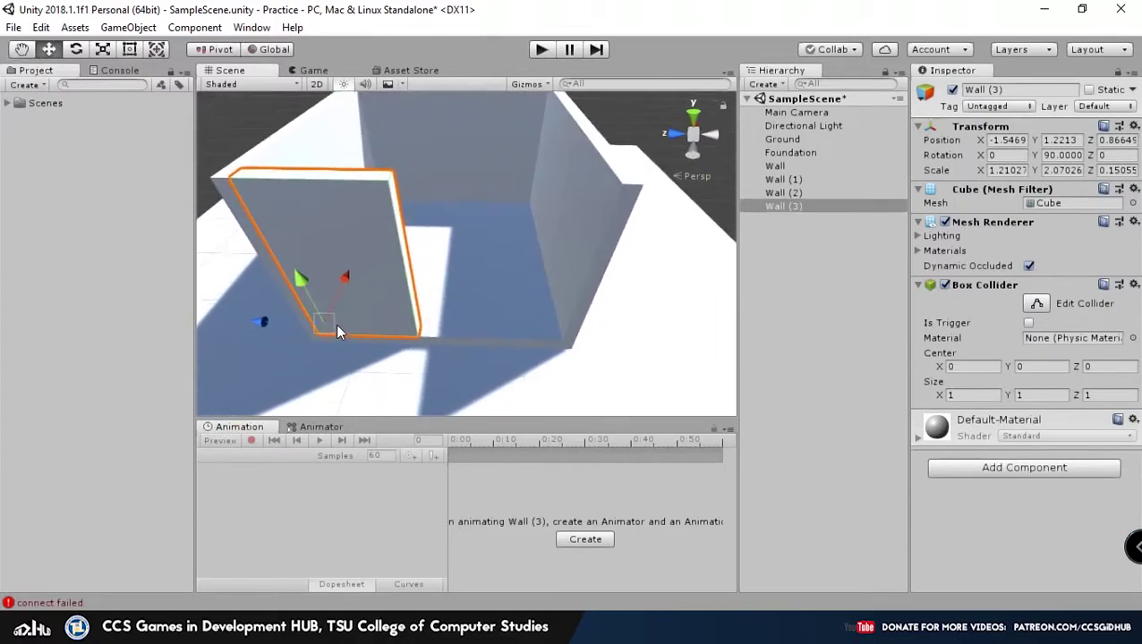
pyautogui.press('e')
pyautogui.press('w')
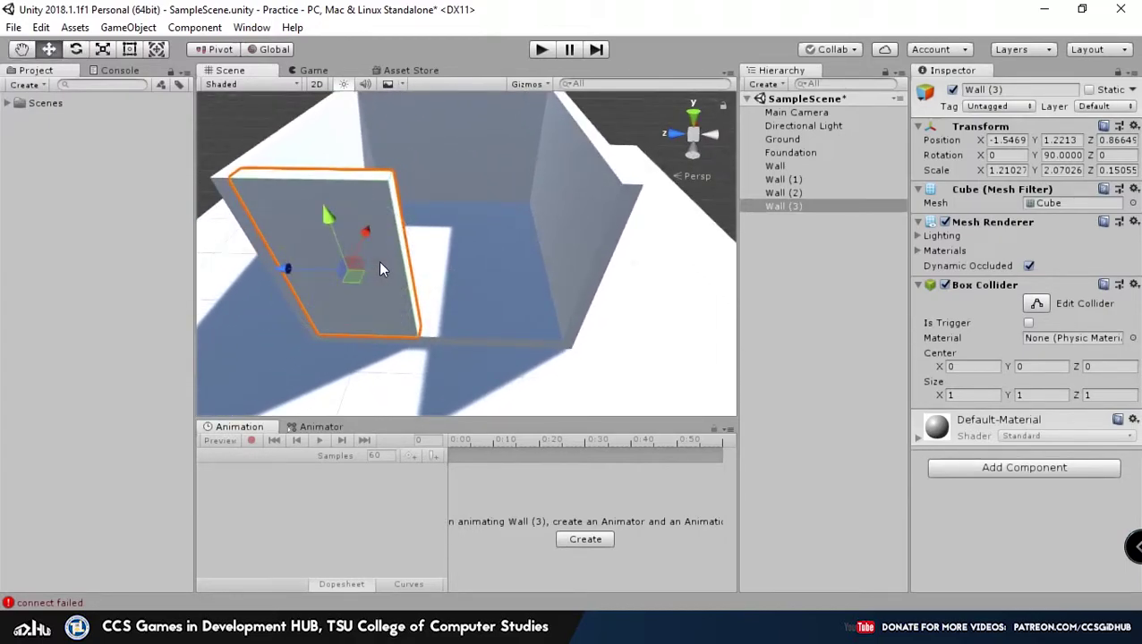
pyautogui.hotkey('ctrl', 'd')
pyautogui.moveTo(324, 274); pyautogui.dragTo(467, 247)
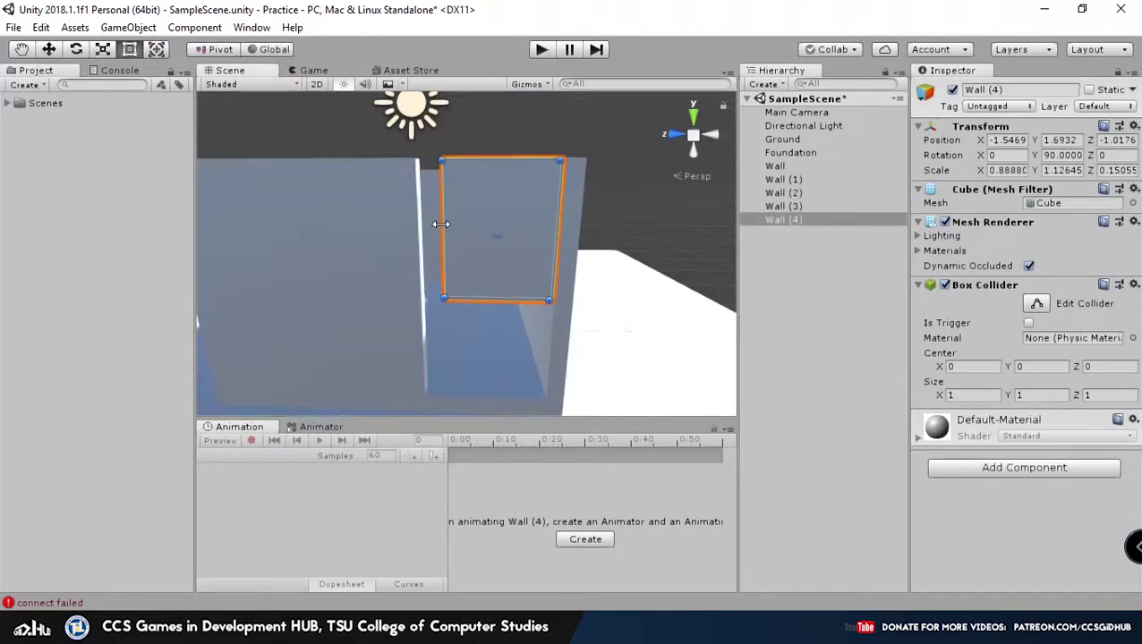
pyautogui.keyDown('alt'); pyautogui.moveTo(439, 224); pyautogui.dragTo(413, 211); pyautogui.keyUp('alt')
pyautogui.press('w')
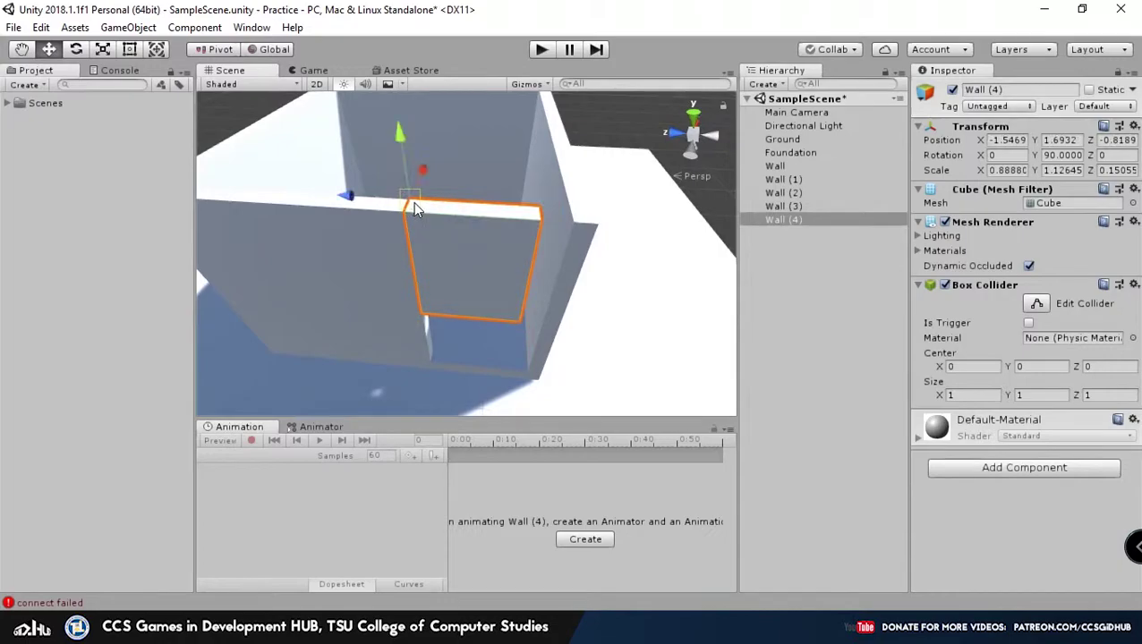
# Step: Duplicate the piece above the doorway and fit the copy beside the opening at about Y 0.6708, Z -1.2473, scaled about 0.449 by 0.969
pyautogui.keyDown('alt'); pyautogui.moveTo(488, 282); pyautogui.dragTo(530, 267); pyautogui.keyUp('alt')
pyautogui.press('t')
pyautogui.hotkey('ctrl', 'd')
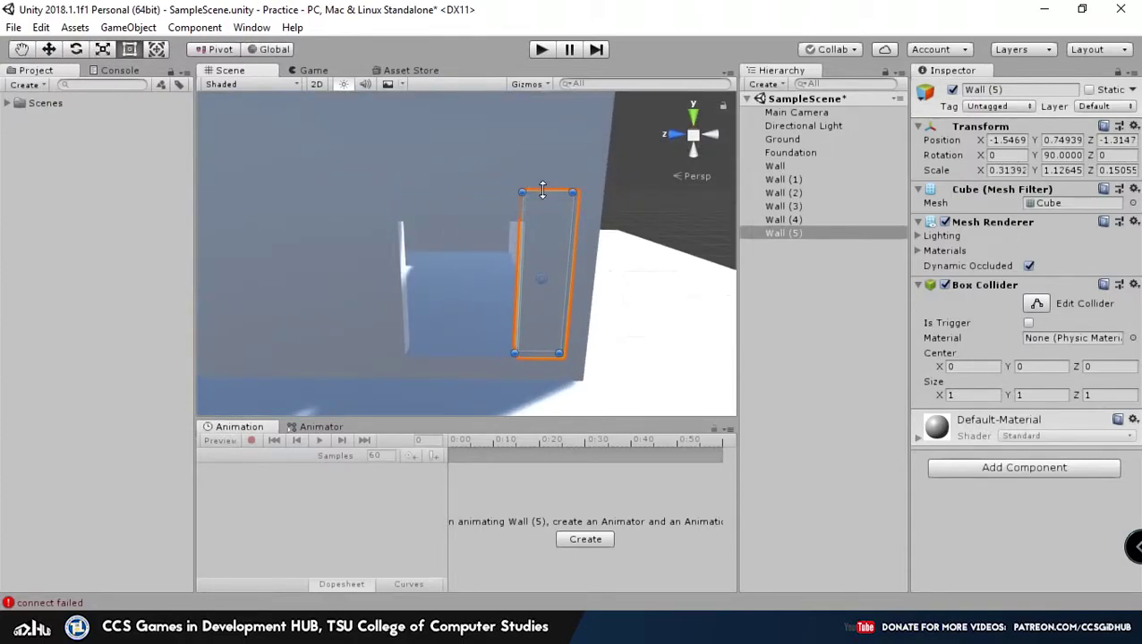
pyautogui.keyDown('alt'); pyautogui.moveTo(542, 215); pyautogui.dragTo(505, 273); pyautogui.keyUp('alt')
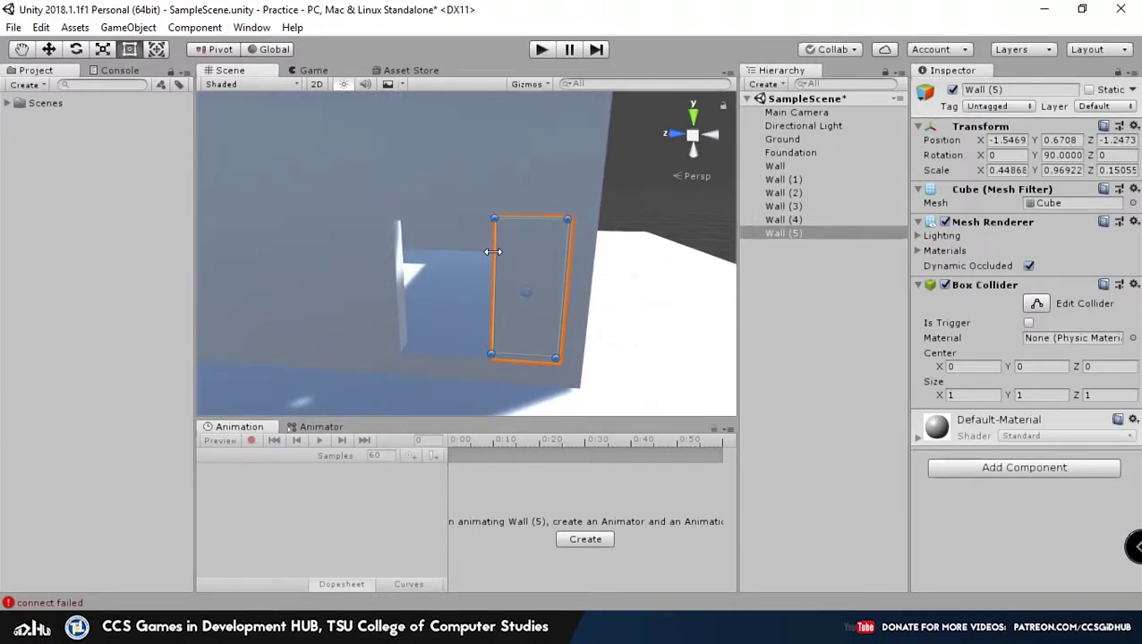
pyautogui.scroll(-6, 412, 304)
pyautogui.click(632, 199)
# Step: Duplicate the Foundation slab, raise the copy onto the walls as a roof, and enlarge it to overhang them
pyautogui.keyDown('alt'); pyautogui.moveTo(624, 166); pyautogui.dragTo(620, 194); pyautogui.keyUp('alt')
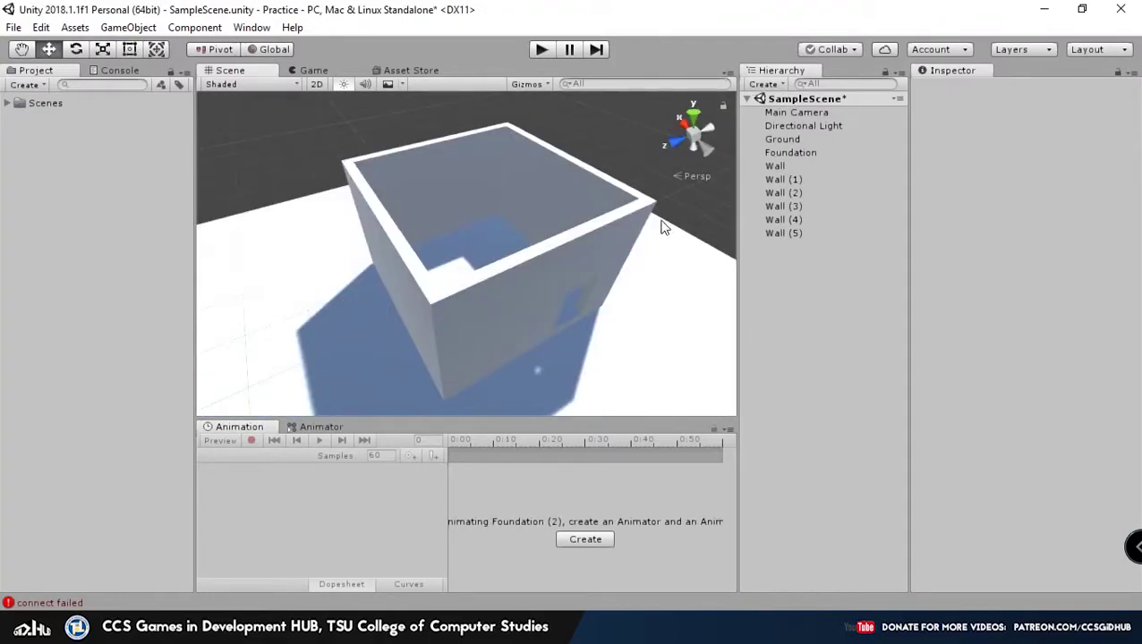
pyautogui.keyDown('alt'); pyautogui.moveTo(629, 242); pyautogui.dragTo(469, 259); pyautogui.keyUp('alt')
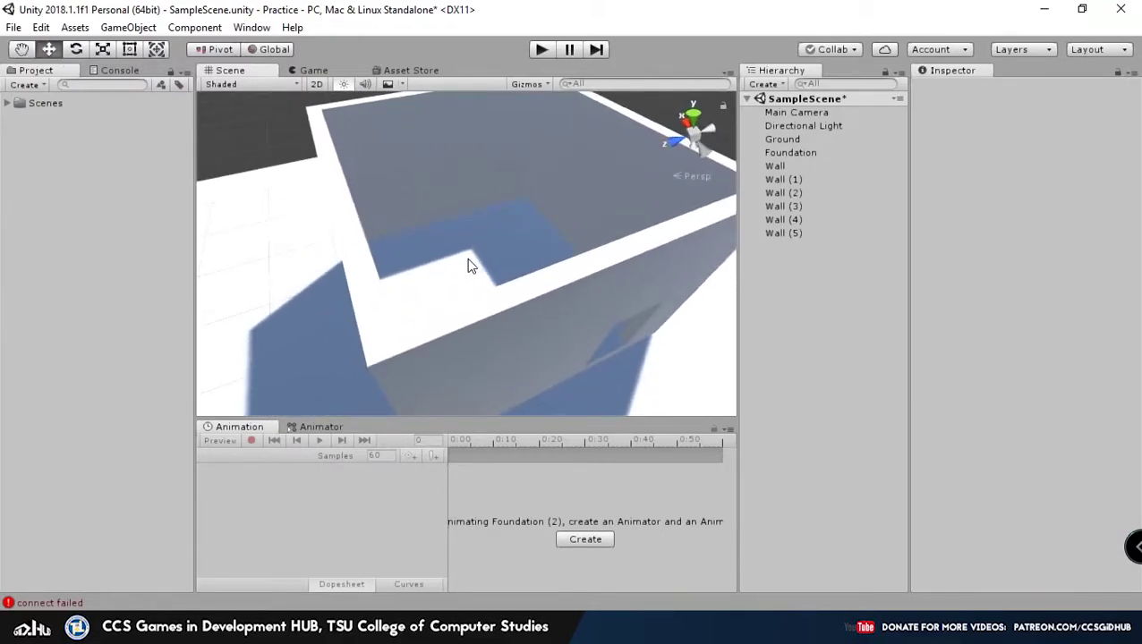
pyautogui.click(469, 260)
pyautogui.keyDown('alt'); pyautogui.moveTo(494, 303); pyautogui.dragTo(546, 250); pyautogui.keyUp('alt')
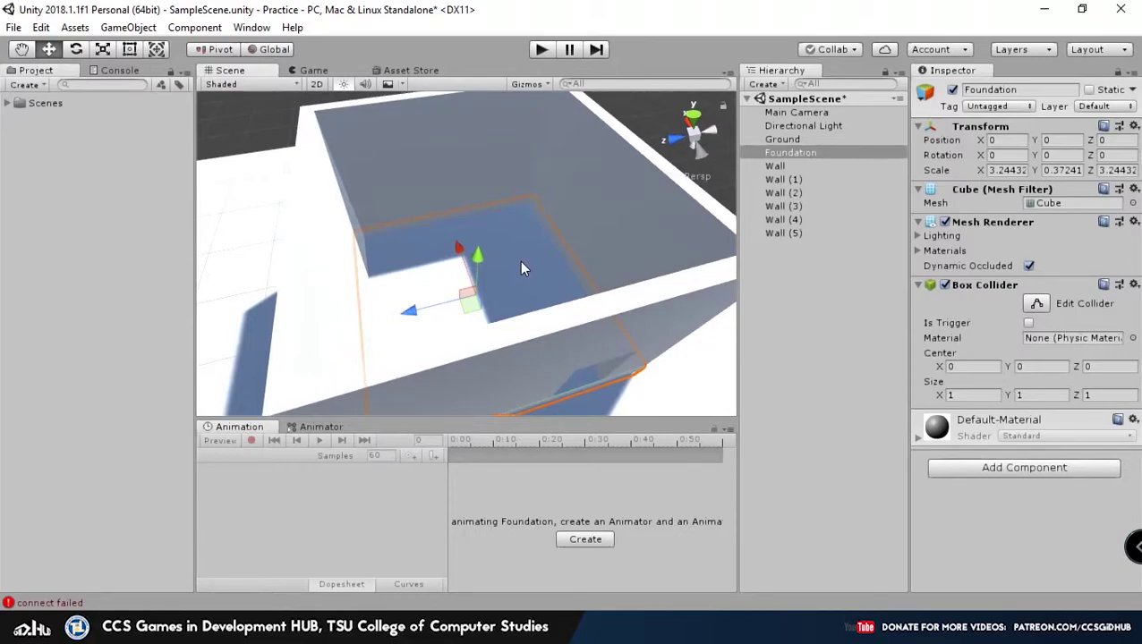
pyautogui.hotkey('ctrl', 'd')
pyautogui.moveTo(486, 258); pyautogui.dragTo(488, 187)
pyautogui.scroll(-3, 494, 197)
pyautogui.keyDown('alt'); pyautogui.moveTo(510, 234); pyautogui.dragTo(488, 264); pyautogui.keyUp('alt')
pyautogui.press('r')
pyautogui.press('w')
pyautogui.click(650, 229)
# Step: Duplicate the side wall, raise the copy above the roof, and reduce its scale to about 0.320 in Y and 0.216 in Z
pyautogui.click(506, 286)
pyautogui.hotkey('ctrl', 'd')
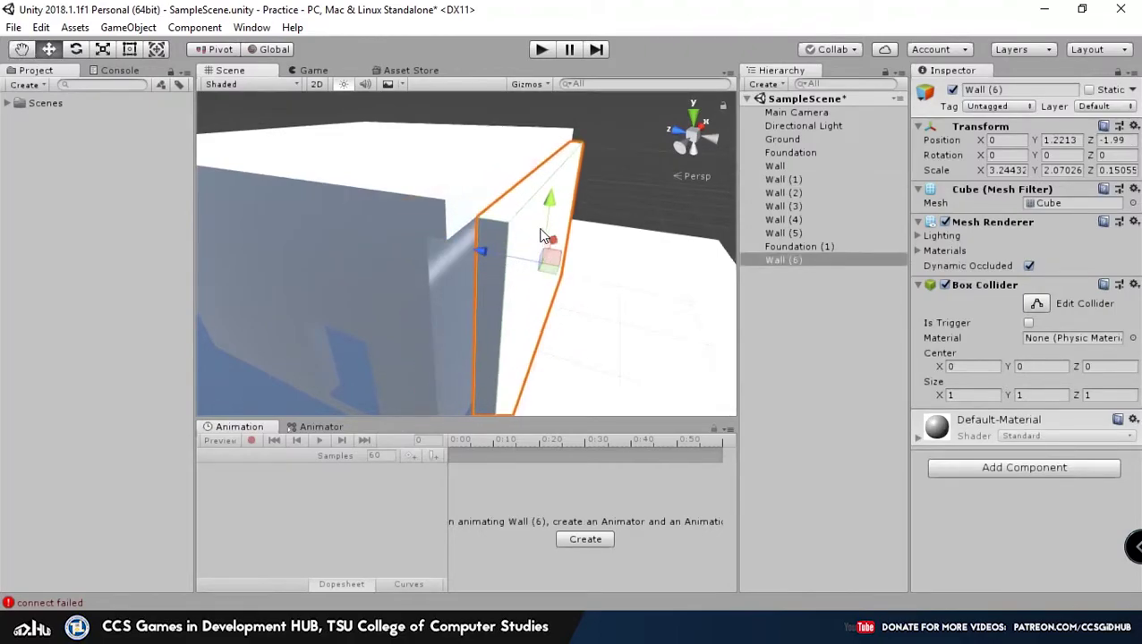
pyautogui.moveTo(548, 227); pyautogui.dragTo(502, 189)
pyautogui.press('r')
pyautogui.press('w')
pyautogui.moveTo(602, 233); pyautogui.dragTo(554, 220, button='middle')
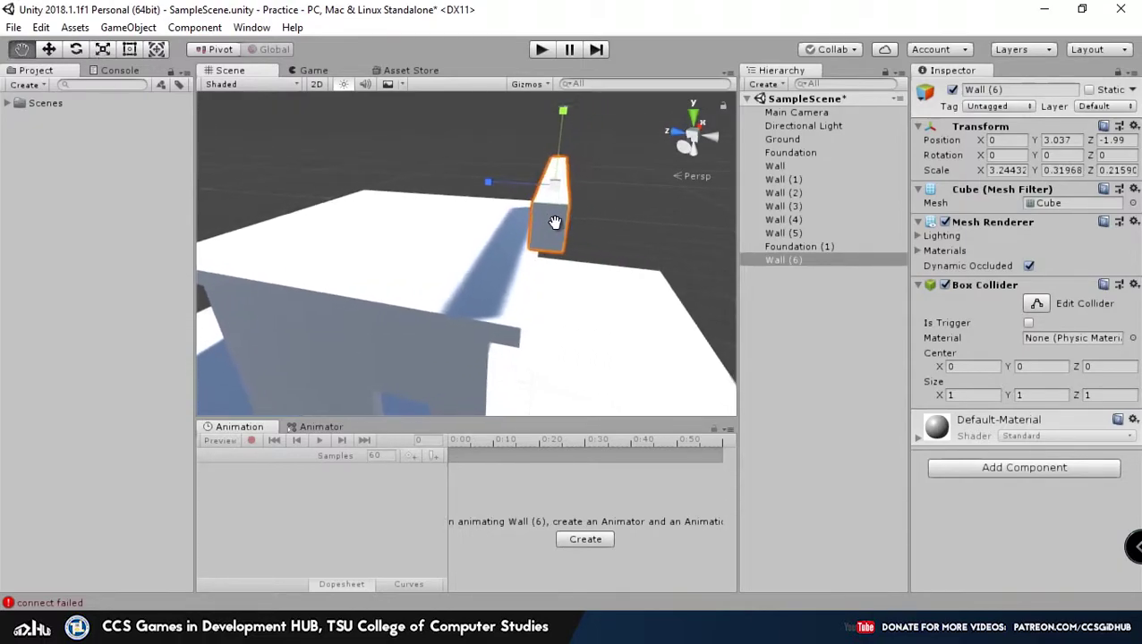
# Step: Snap the parapet strip onto the roof slab's corner at about X -0.2717, Y 2.5734, Z -1.7859
pyautogui.press('v')
pyautogui.moveTo(560, 256); pyautogui.dragTo(520, 289)
pyautogui.moveTo(512, 330); pyautogui.dragTo(471, 323)
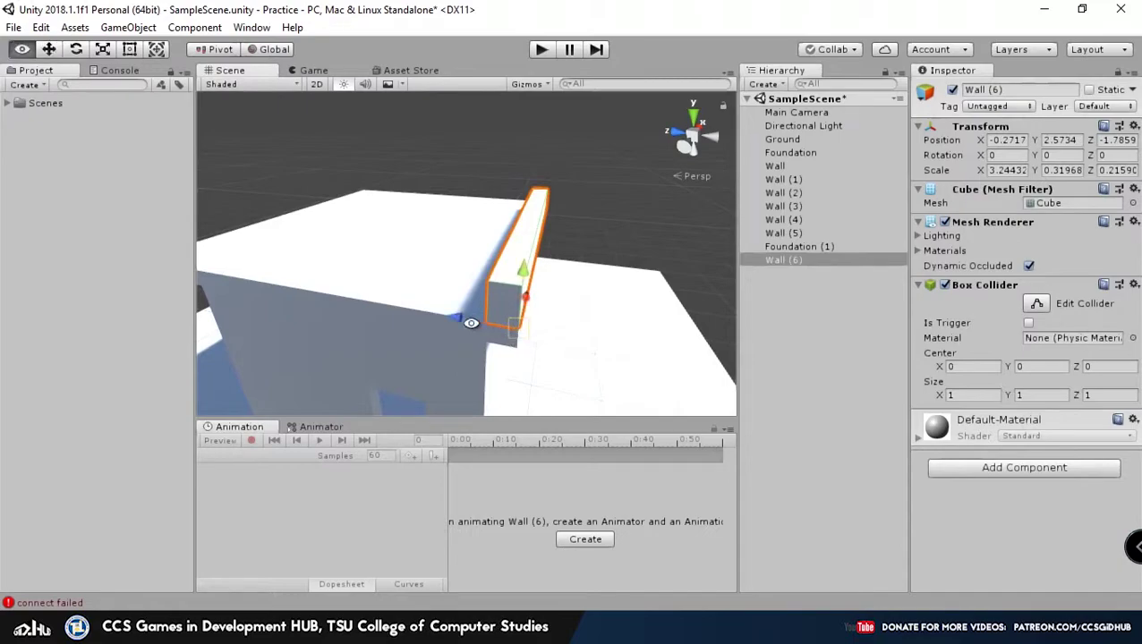
pyautogui.moveTo(470, 264)
pyautogui.keyDown('alt'); pyautogui.mouseDown()
pyautogui.moveTo(626, 253)
pyautogui.moveTo(477, 256)
pyautogui.mouseUp(); pyautogui.keyUp('alt')
# Step: Duplicate the parapet strip and snap a copy to the roof's opposite edge at about Z 1.7859
pyautogui.hotkey('ctrl', 'd')
pyautogui.click(573, 267)
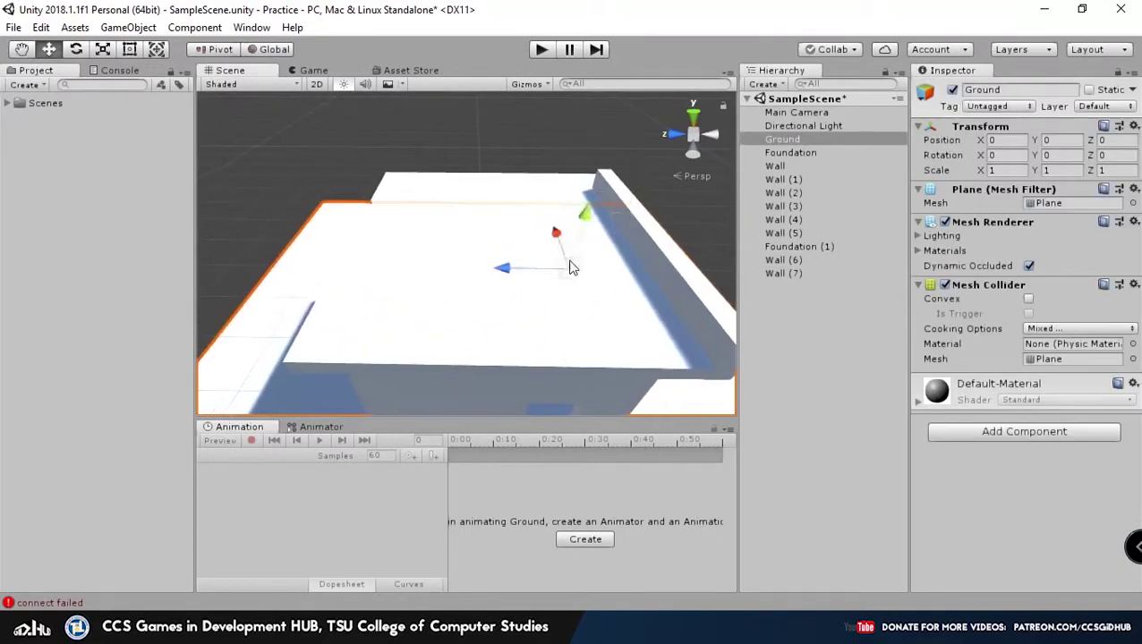
pyautogui.click(617, 235)
pyautogui.hotkey('ctrl', 'd')
pyautogui.moveTo(608, 234); pyautogui.dragTo(361, 254)
pyautogui.moveTo(350, 255); pyautogui.dragTo(493, 286, button='right')
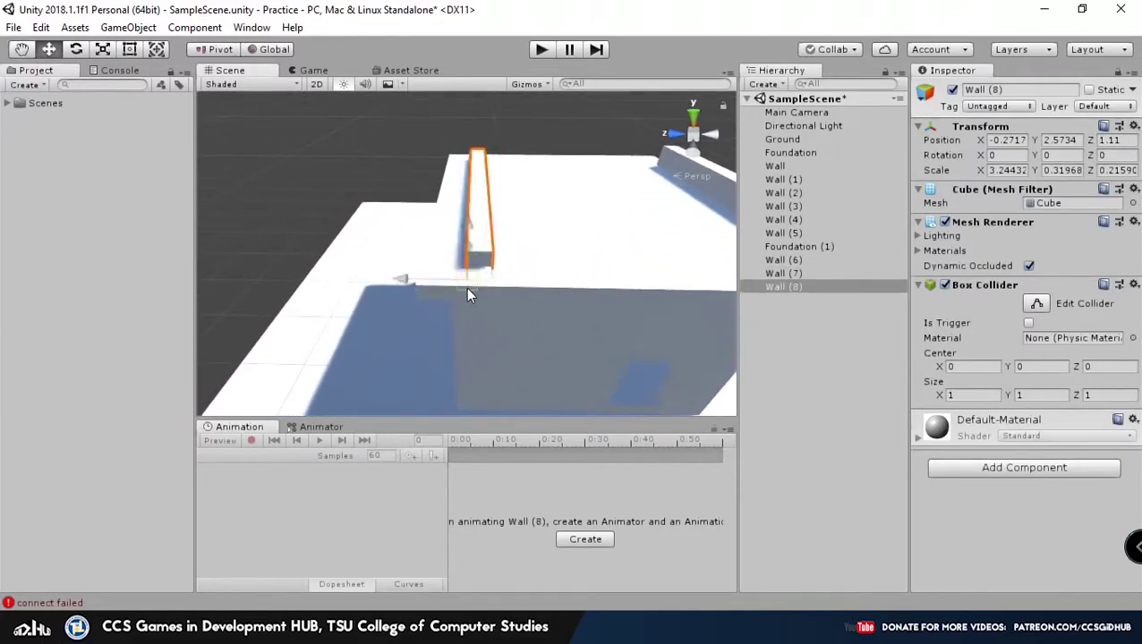
pyautogui.moveTo(470, 296); pyautogui.dragTo(612, 369)
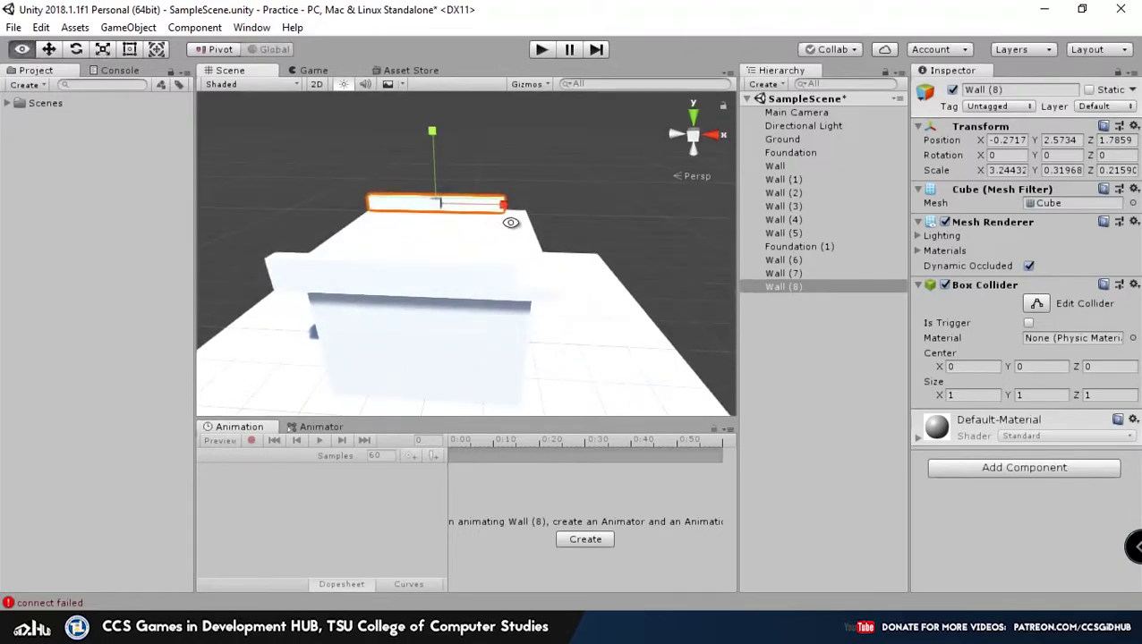
# Step: Stretch the copied parapet along the full roof edge to an X scale of about 3.784, centred at about X -0.0019
pyautogui.moveTo(511, 223)
pyautogui.keyDown('alt'); pyautogui.mouseDown()
pyautogui.moveTo(610, 174)
pyautogui.moveTo(502, 242)
pyautogui.mouseUp(); pyautogui.keyUp('alt')
pyautogui.press('t')
pyautogui.scroll(3, 501, 240)
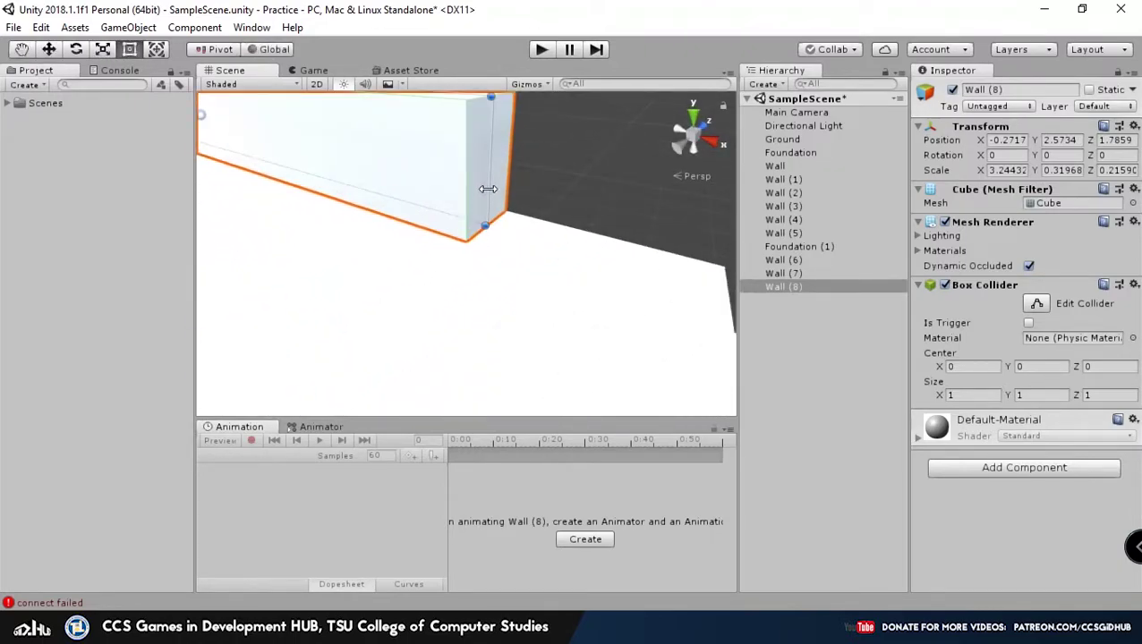
pyautogui.moveTo(488, 189); pyautogui.dragTo(704, 269)
pyautogui.moveTo(653, 271); pyautogui.dragTo(428, 246, button='middle')
pyautogui.scroll(-3, 570, 274)
pyautogui.scroll(3, 522, 229)
pyautogui.moveTo(512, 231); pyautogui.dragTo(629, 189)
pyautogui.scroll(-5, 595, 242)
pyautogui.click(598, 247)
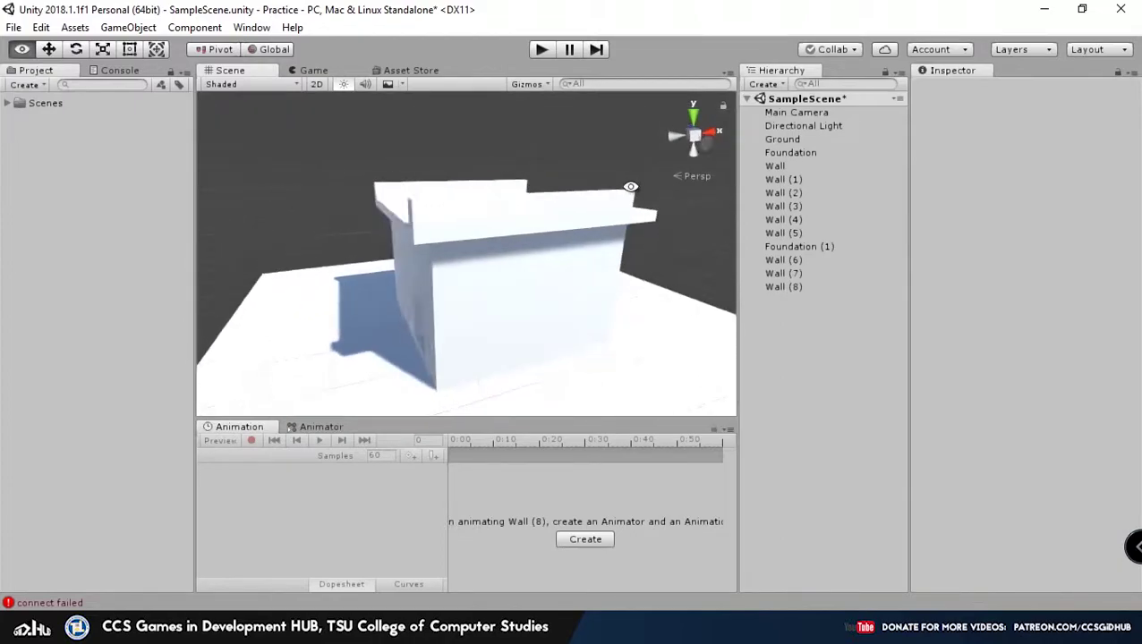
# Step: Stretch the parapet on the other roof edge to an X scale of about 3.778, centred at about X -0.0047
pyautogui.moveTo(629, 189); pyautogui.dragTo(543, 234, button='middle')
pyautogui.scroll(3, 492, 252)
pyautogui.click(491, 259)
pyautogui.keyDown('alt'); pyautogui.moveTo(490, 259); pyautogui.dragTo(351, 263); pyautogui.keyUp('alt')
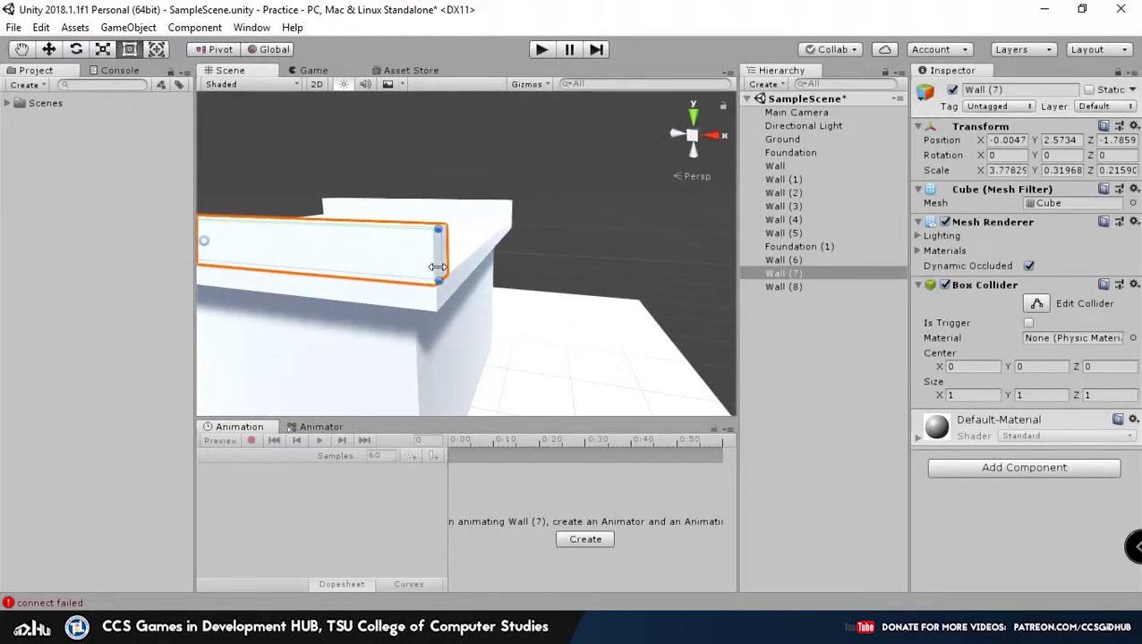
pyautogui.keyDown('alt'); pyautogui.moveTo(475, 257); pyautogui.dragTo(636, 215); pyautogui.keyUp('alt')
pyautogui.scroll(-3, 328, 277)
pyautogui.scroll(3, 466, 270)
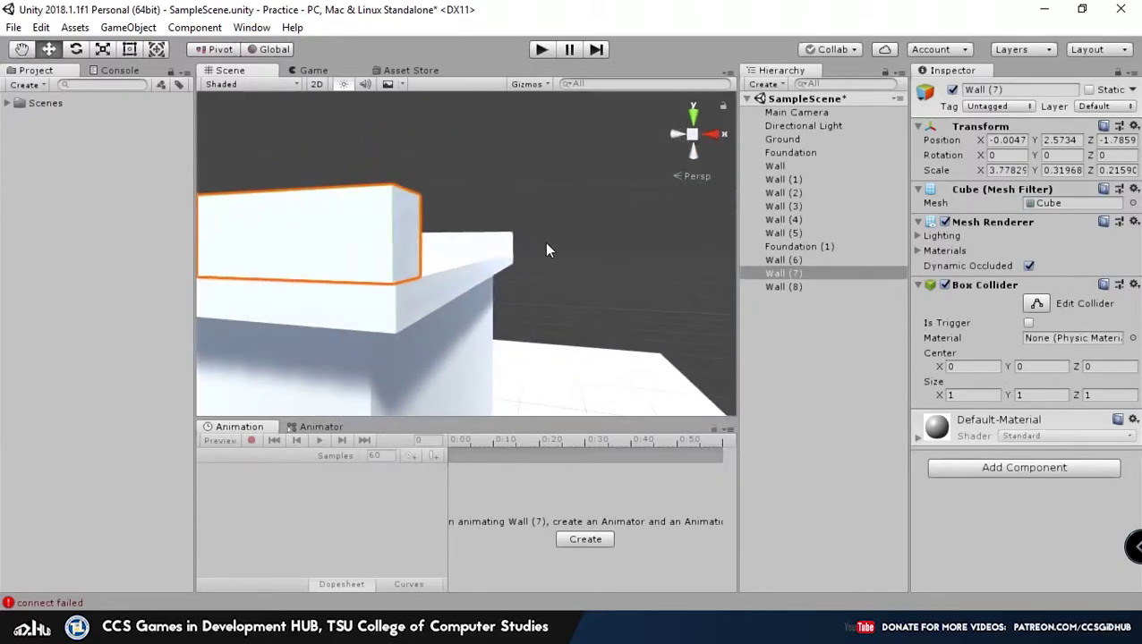
# Step: Delete the two overlapping parapet strips at Z -1.7859, keeping the one on the opposite roof edge
pyautogui.click(510, 286)
pyautogui.keyDown('alt'); pyautogui.moveTo(510, 286); pyautogui.dragTo(549, 302); pyautogui.keyUp('alt')
pyautogui.click(409, 265)
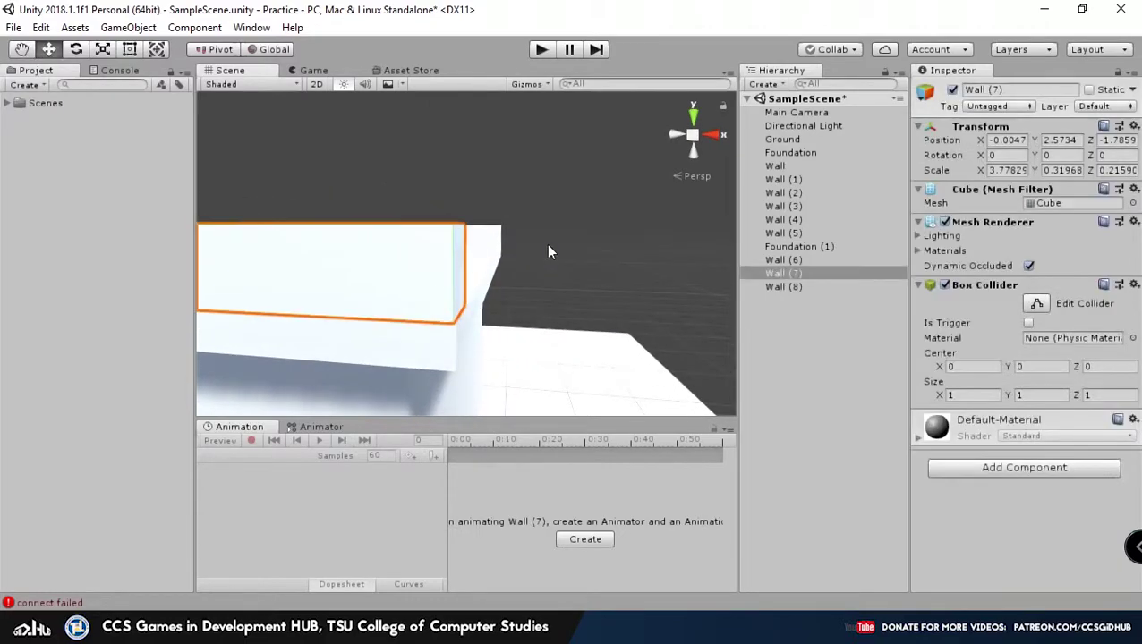
pyautogui.press('Delete')
pyautogui.keyDown('alt'); pyautogui.moveTo(394, 255); pyautogui.dragTo(426, 295); pyautogui.keyUp('alt')
pyautogui.click(331, 313)
pyautogui.press('Delete')
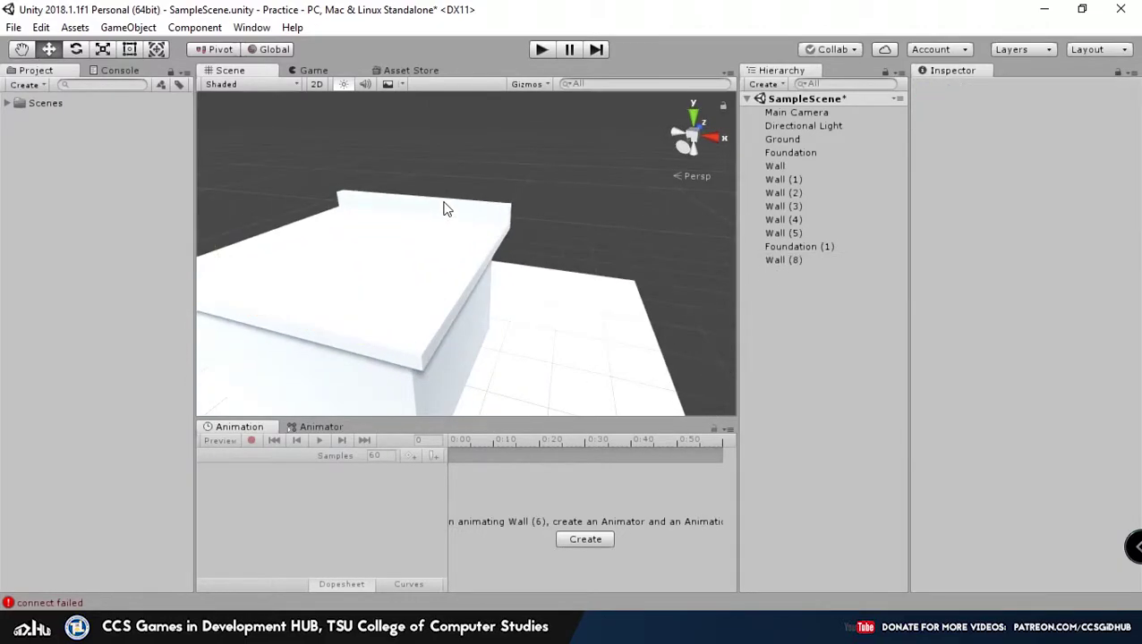
# Step: Duplicate the remaining full-length parapet and snap the copy to the opposite roof edge at about Z -1.7859
pyautogui.click(445, 207)
pyautogui.keyDown('alt'); pyautogui.moveTo(270, 280); pyautogui.dragTo(568, 242); pyautogui.keyUp('alt')
pyautogui.scroll(-7, 441, 219)
pyautogui.hotkey('ctrl', 'd')
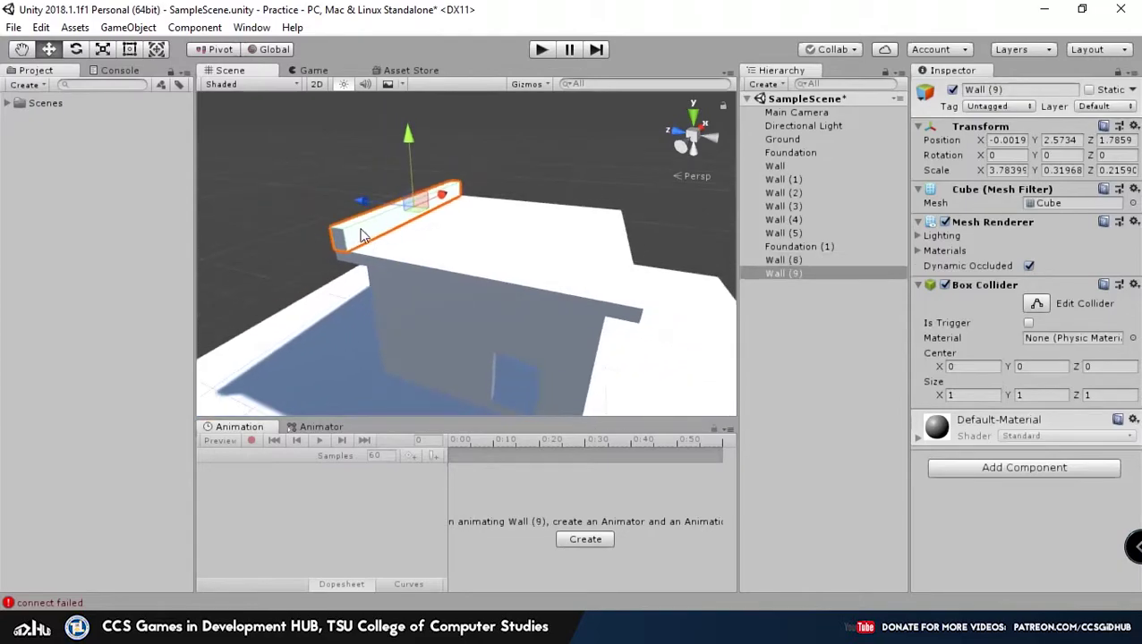
pyautogui.moveTo(332, 254); pyautogui.dragTo(651, 346)
# Step: Duplicate the parapet again, move the copy to the roof's middle at about Z -0.09, and set its Y rotation to 90
pyautogui.hotkey('ctrl', 'd')
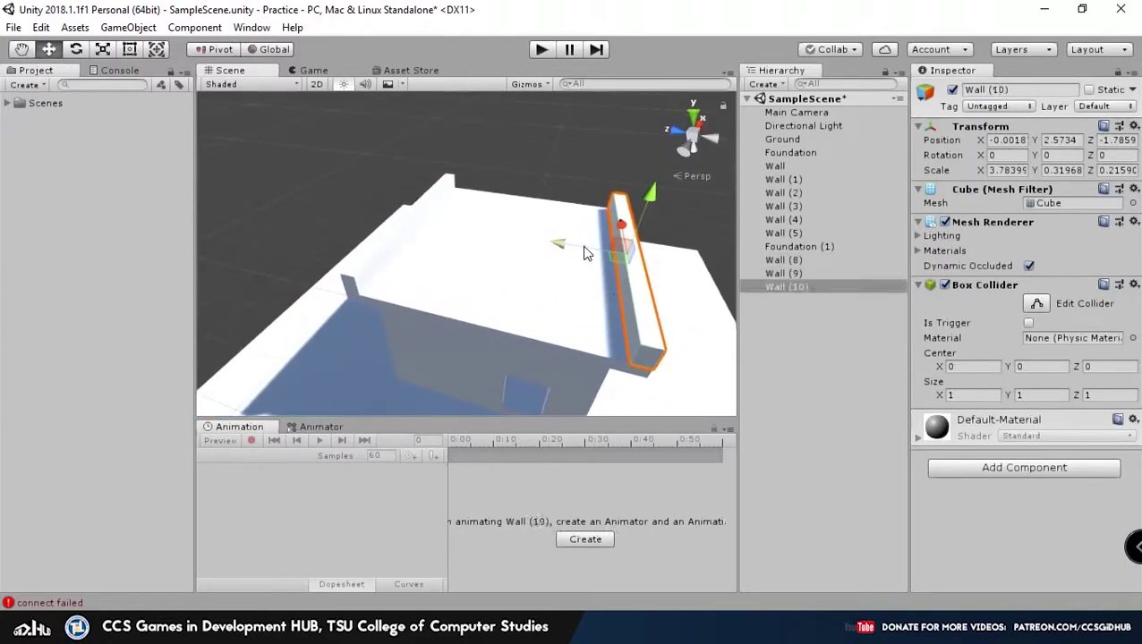
pyautogui.moveTo(583, 243); pyautogui.dragTo(504, 235)
pyautogui.click(622, 259)
pyautogui.moveTo(586, 244); pyautogui.dragTo(452, 229)
pyautogui.click(618, 250)
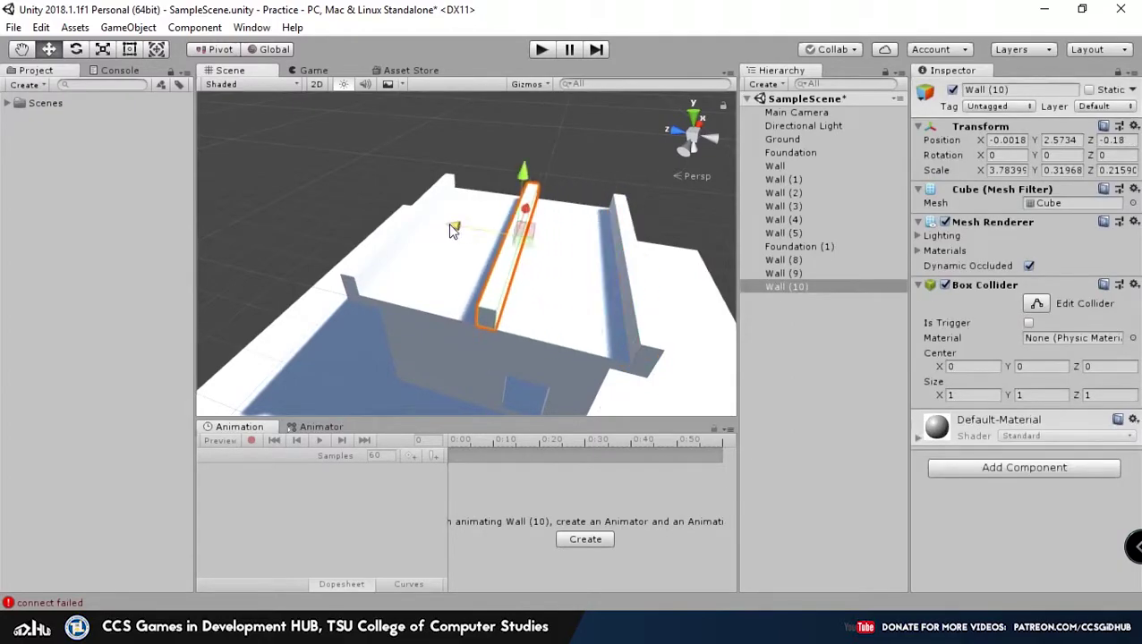
pyautogui.moveTo(472, 270); pyautogui.dragTo(567, 288)
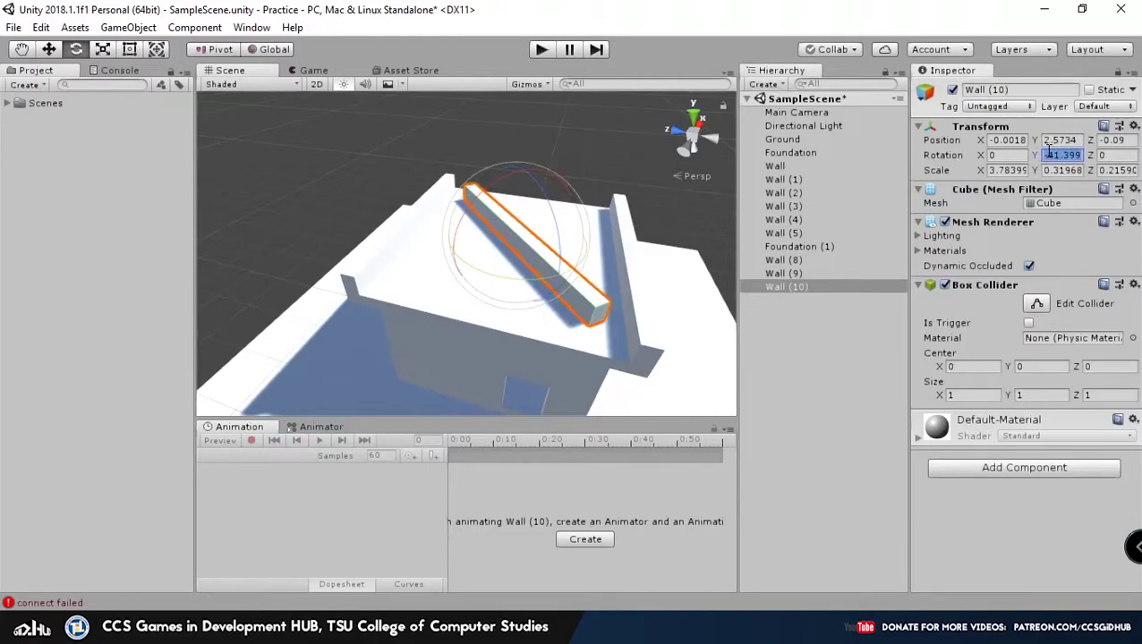
pyautogui.write('90')
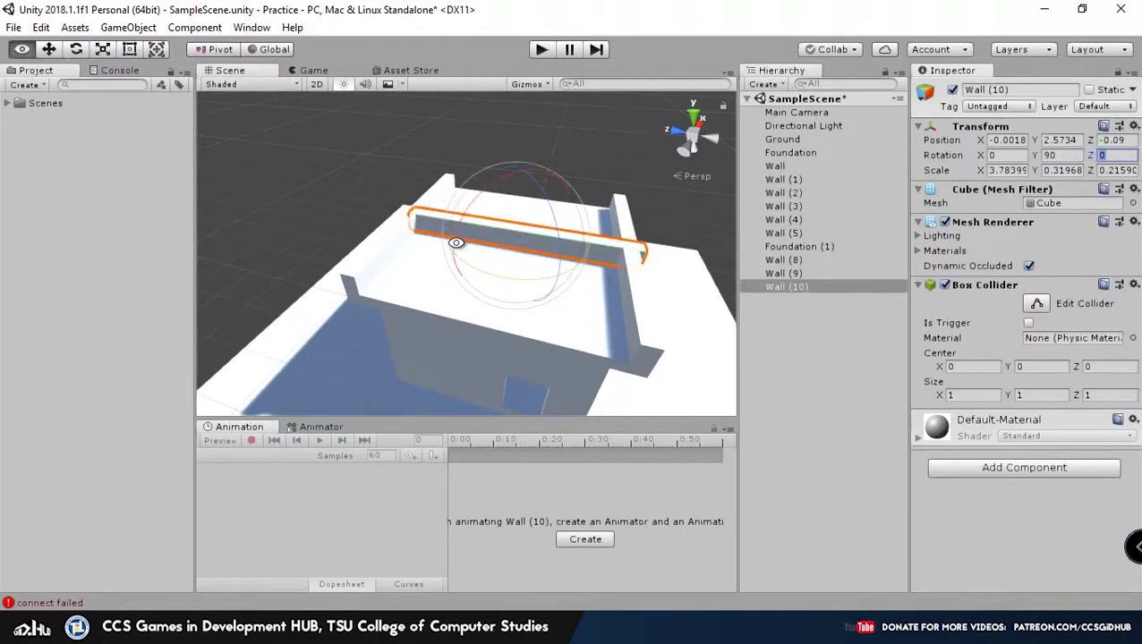
# Step: Snap the rotated parapet to the roof's front edge above the doorway at about X -1.7859, Z -0.214
pyautogui.click(412, 223)
pyautogui.press('w')
pyautogui.click(517, 240)
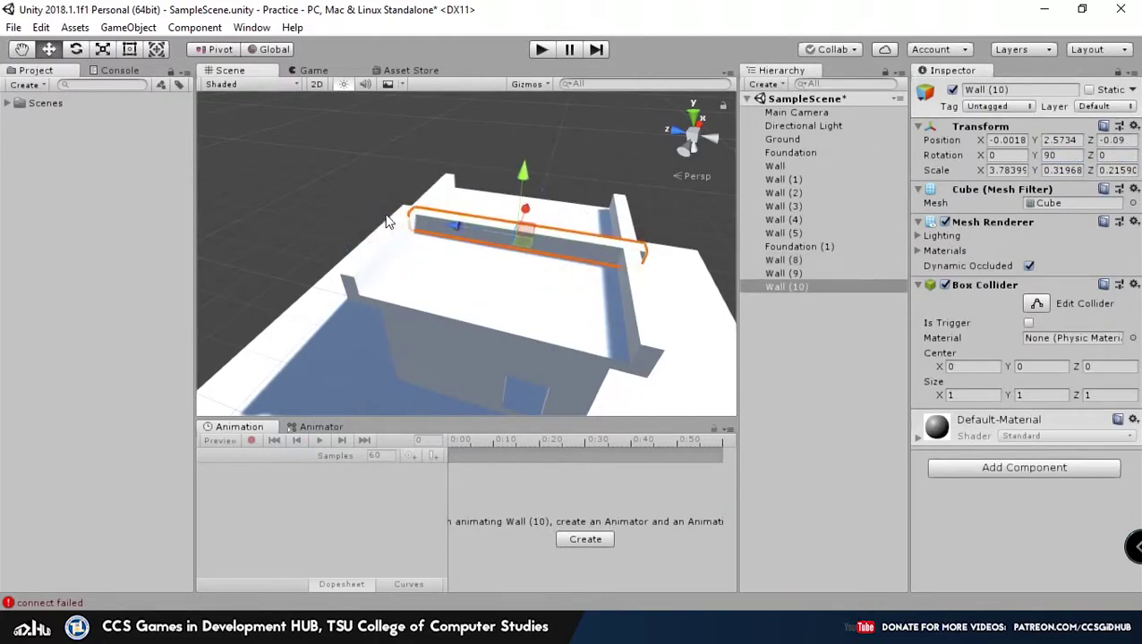
pyautogui.press('v')
pyautogui.moveTo(408, 229); pyautogui.dragTo(365, 287)
# Step: Shorten the front parapet to an X scale of about 3.359 so it fits between the side parapets, centred at about Z -0.0016
pyautogui.moveTo(425, 306); pyautogui.dragTo(447, 291, button='right')
pyautogui.moveTo(683, 247); pyautogui.dragTo(558, 281, button='middle')
pyautogui.scroll(1, 571, 231)
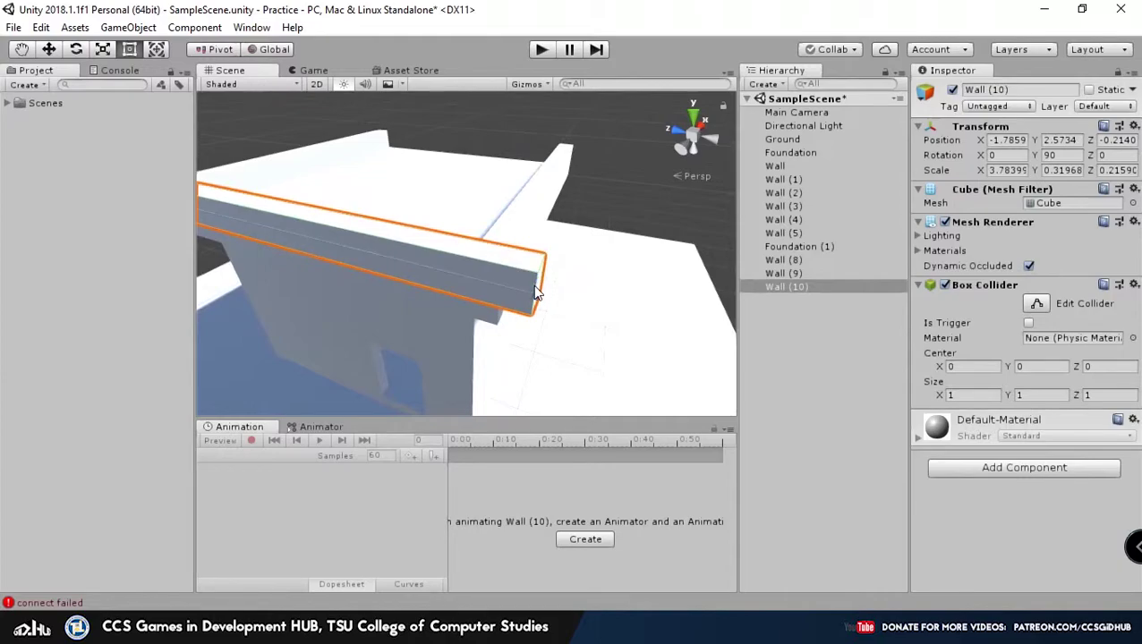
pyautogui.keyDown('alt'); pyautogui.moveTo(500, 264); pyautogui.dragTo(605, 231); pyautogui.keyUp('alt')
pyautogui.moveTo(605, 232); pyautogui.dragTo(538, 261, button='middle')
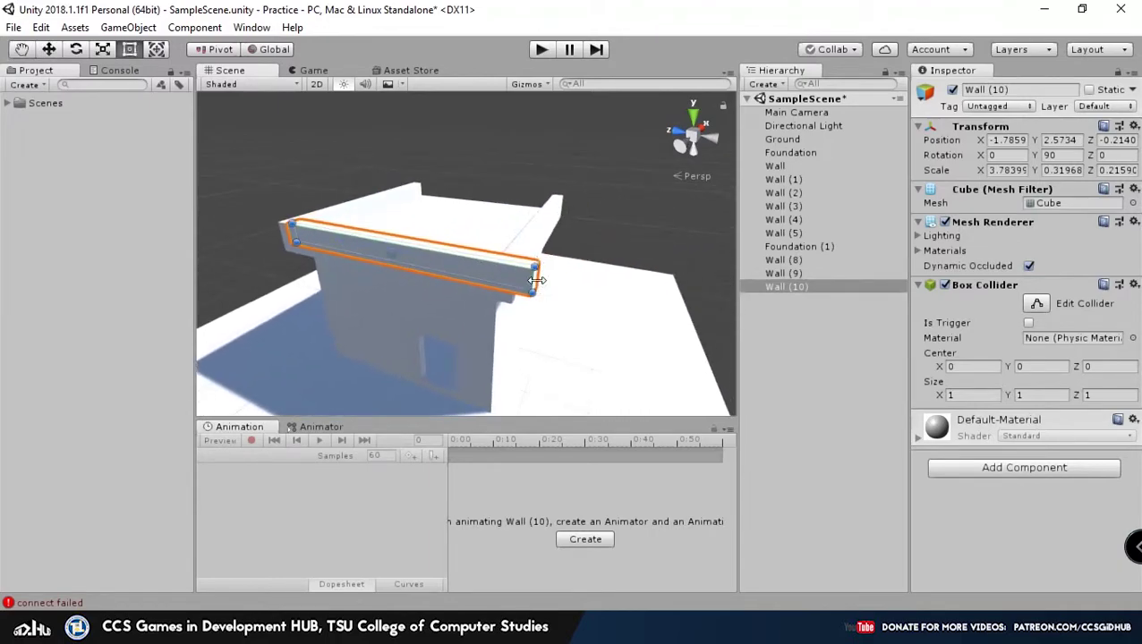
pyautogui.moveTo(498, 279); pyautogui.dragTo(493, 278)
pyautogui.keyDown('alt'); pyautogui.scroll(6, 514, 271); pyautogui.keyUp('alt')
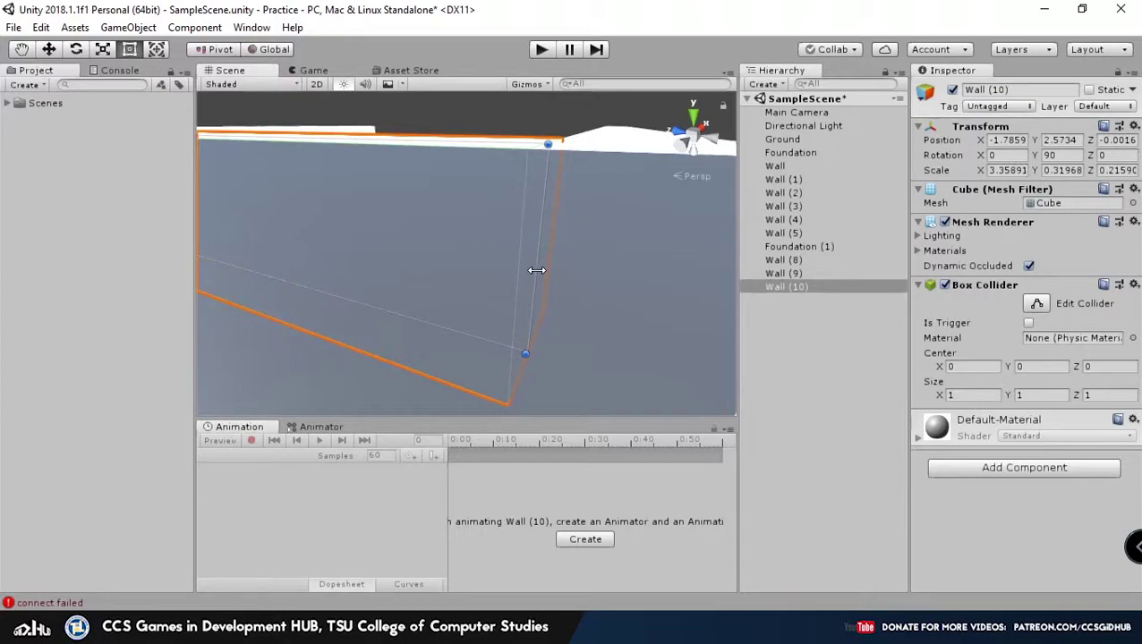
pyautogui.keyDown('alt'); pyautogui.scroll(-8, 537, 270); pyautogui.keyUp('alt')
# Step: Duplicate the front parapet and snap the copy between the side parapets on the roof's rear edge at about X 1.7822, Z 0.0015
pyautogui.press('w')
pyautogui.moveTo(548, 211)
pyautogui.keyDown('alt'); pyautogui.mouseDown()
pyautogui.moveTo(498, 224)
pyautogui.moveTo(532, 228)
pyautogui.mouseUp(); pyautogui.keyUp('alt')
pyautogui.hotkey('ctrl', 'd')
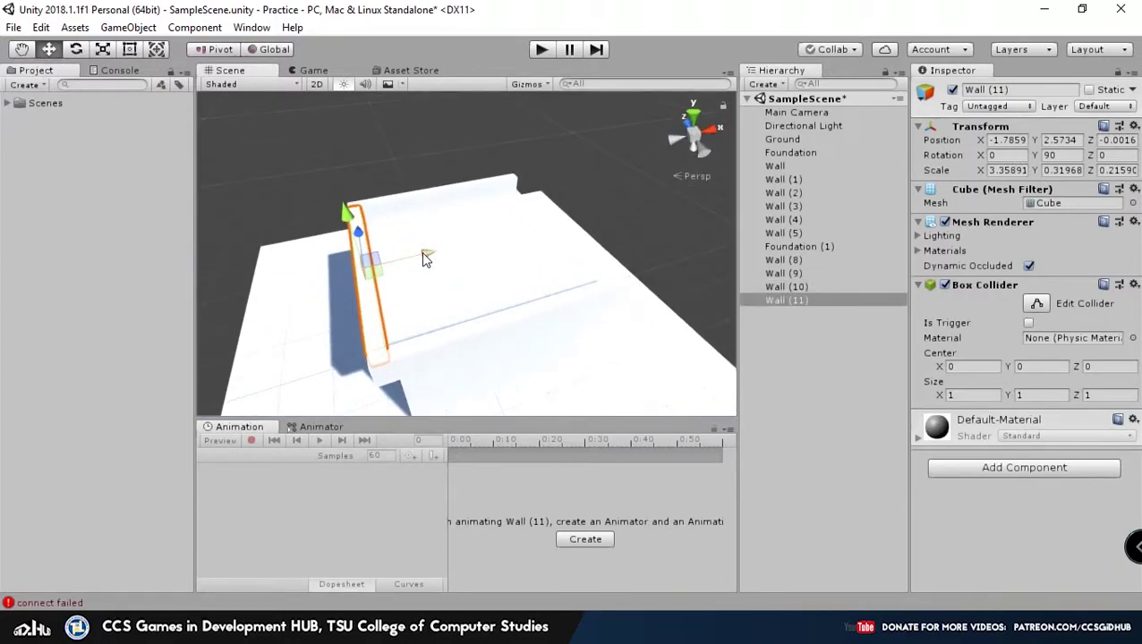
pyautogui.moveTo(426, 258); pyautogui.dragTo(507, 221)
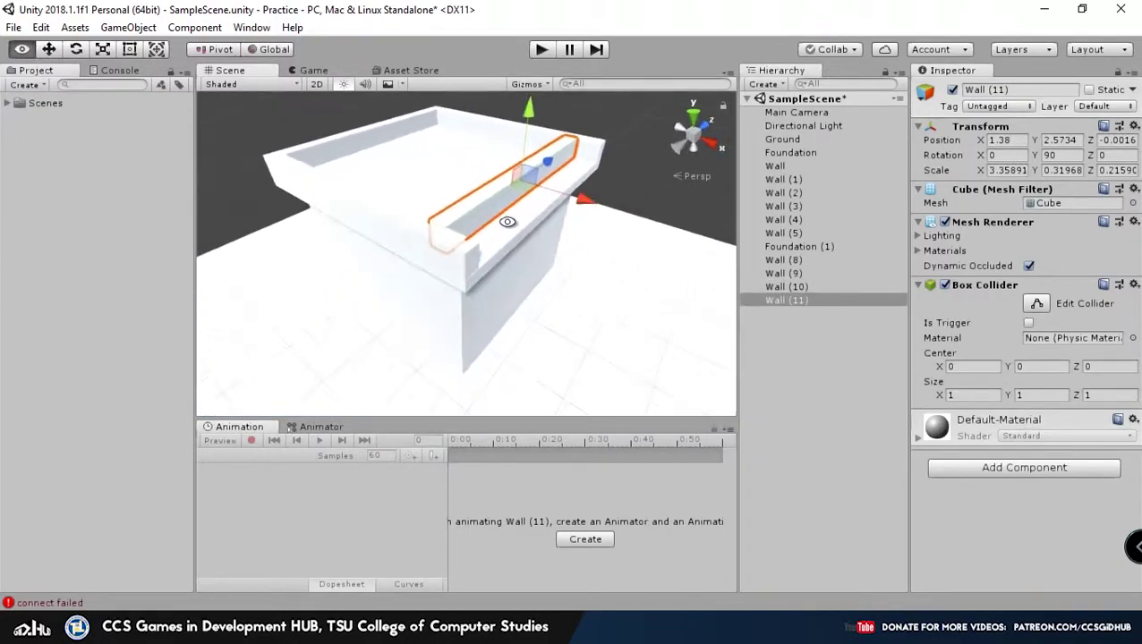
pyautogui.keyDown('alt'); pyautogui.scroll(6, 492, 231); pyautogui.keyUp('alt')
pyautogui.press('v')
pyautogui.moveTo(410, 271); pyautogui.dragTo(532, 217)
pyautogui.keyDown('alt'); pyautogui.scroll(-6, 472, 315); pyautogui.keyUp('alt')
pyautogui.scroll(-5, 507, 147)
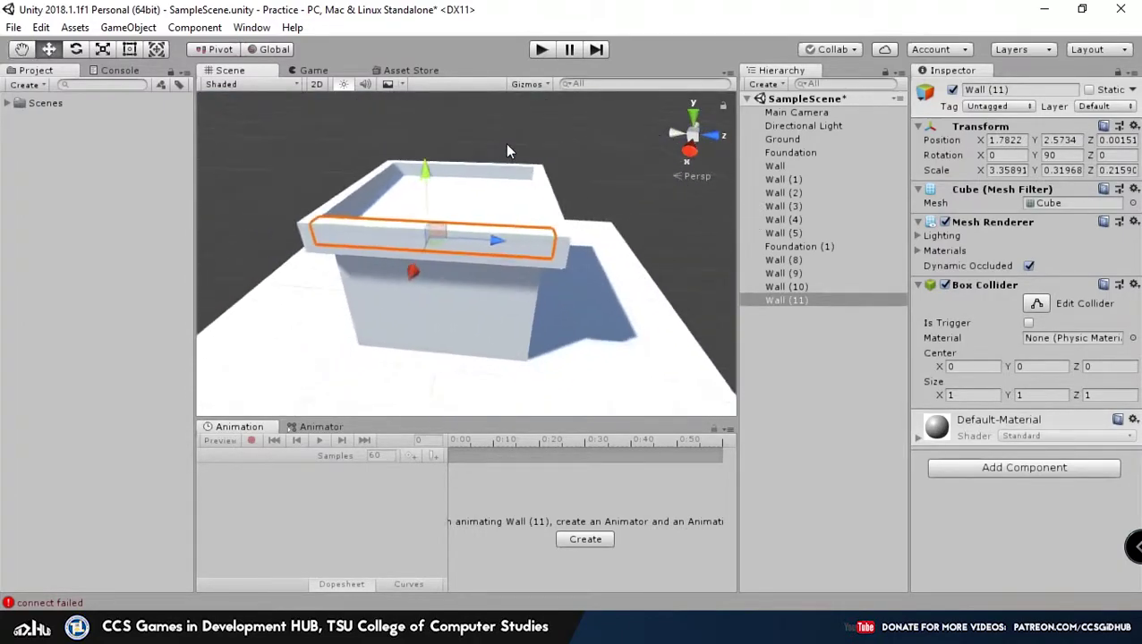
pyautogui.click(508, 148)
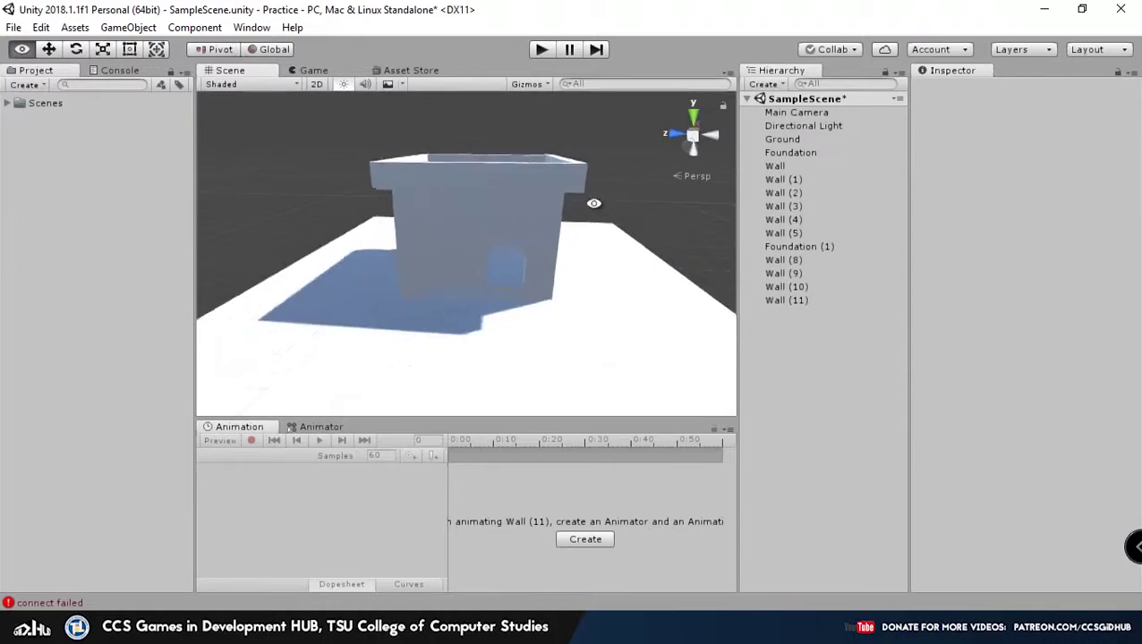